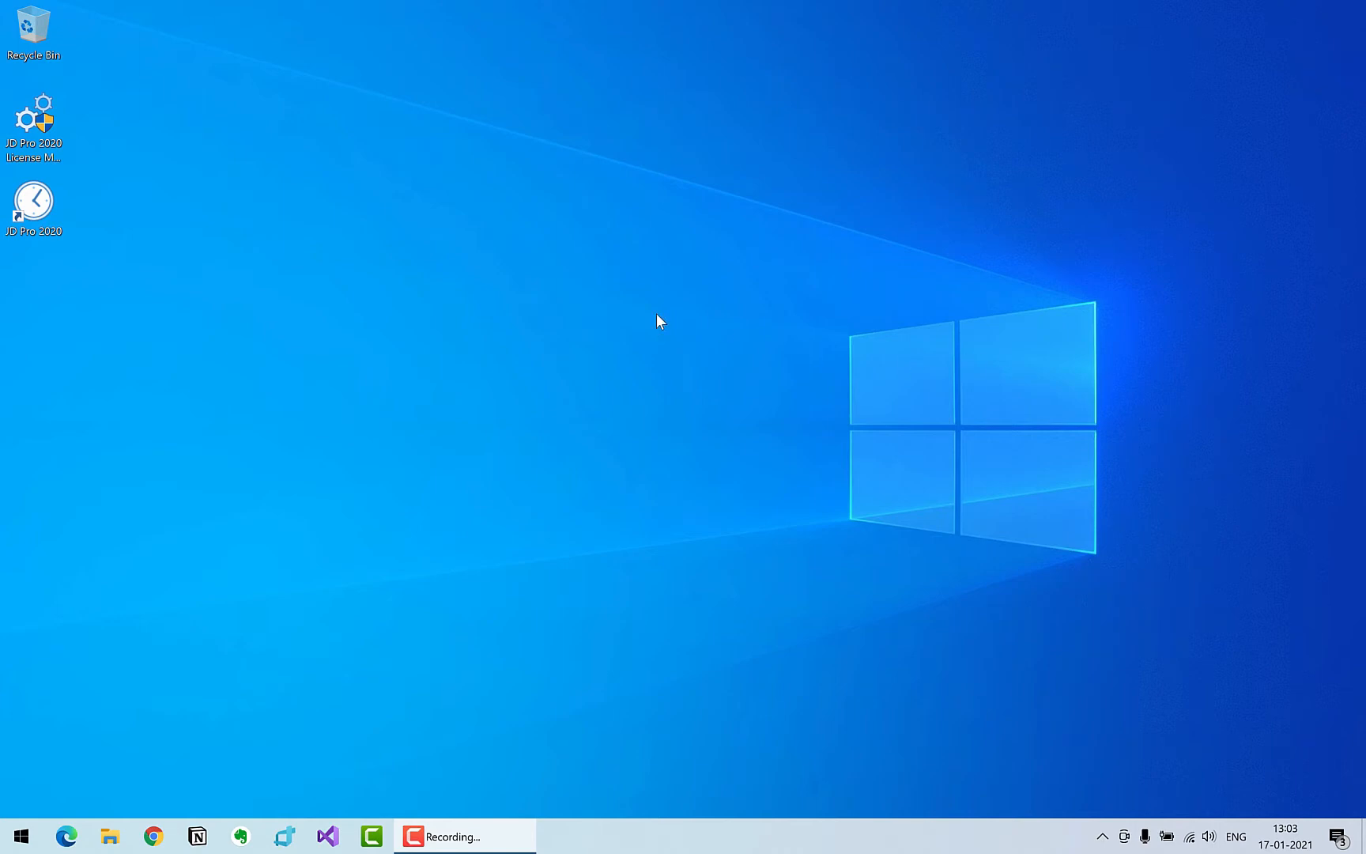
# Launch JD Pro 2020 and start a new KP Prashna (Horary) chart
pyautogui.doubleClick(34, 208)
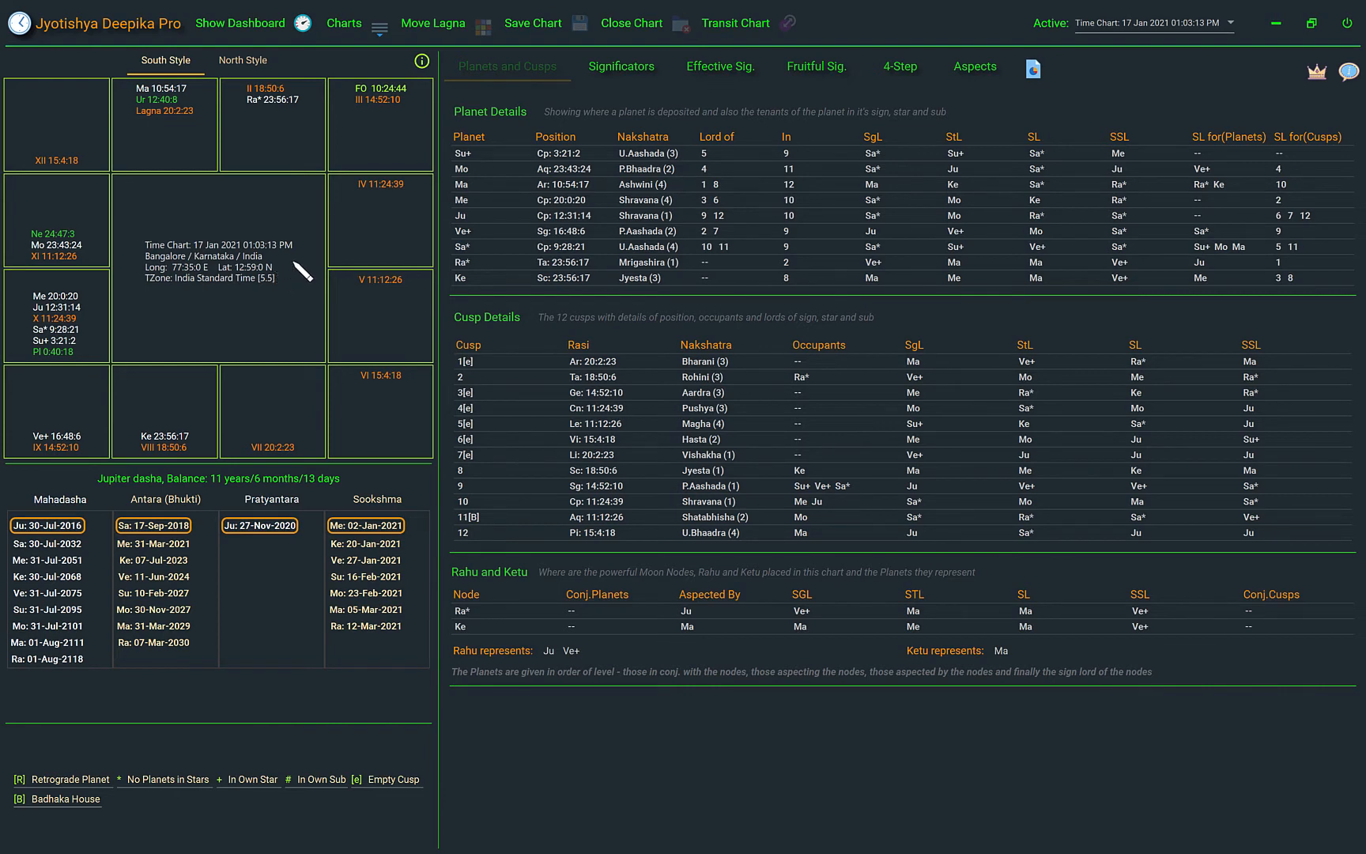
pyautogui.click(380, 30)
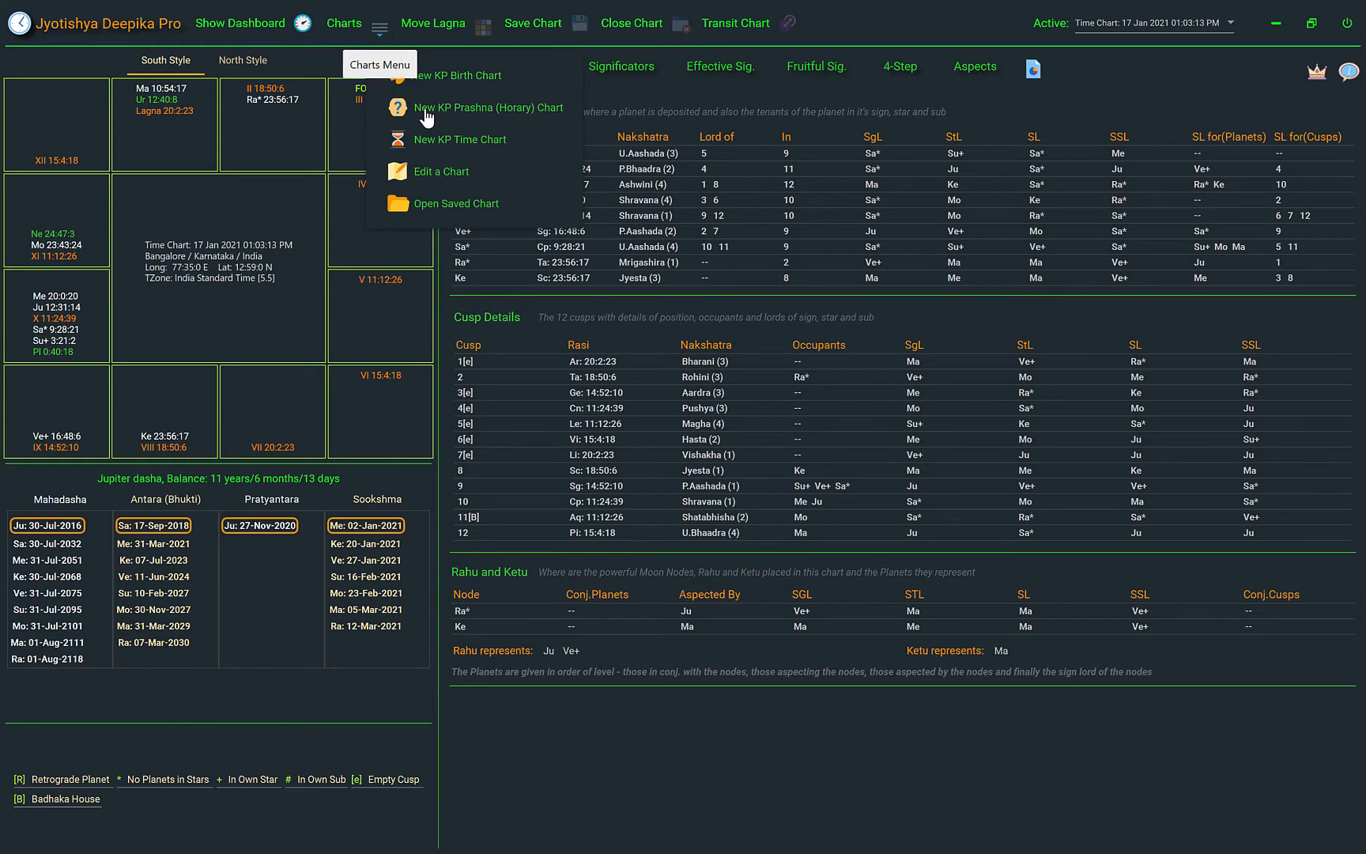
pyautogui.click(495, 117)
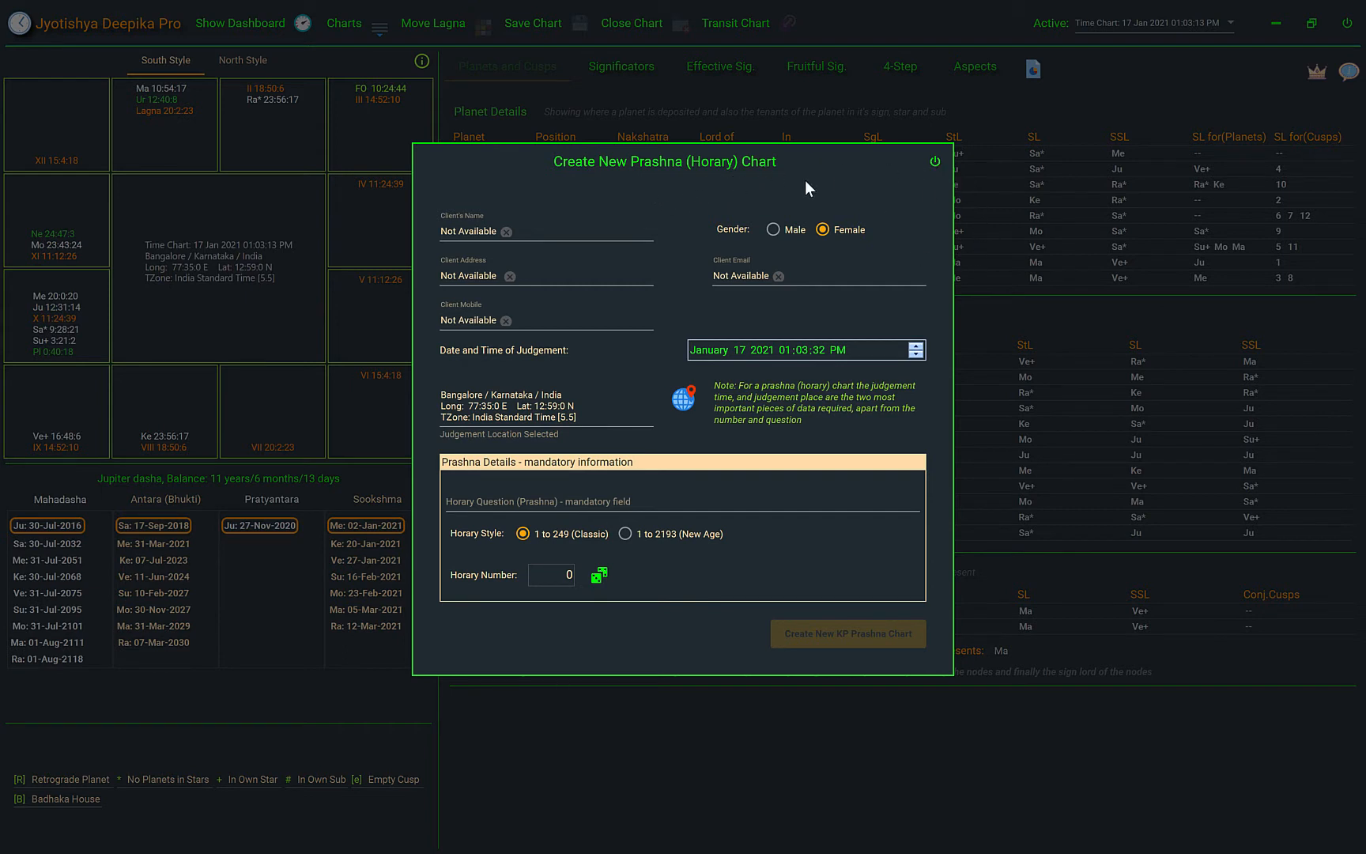
# Enter Test Client as the client's name and set the gender to Male, keeping Bangalore as the judgement location
pyautogui.click(442, 232)
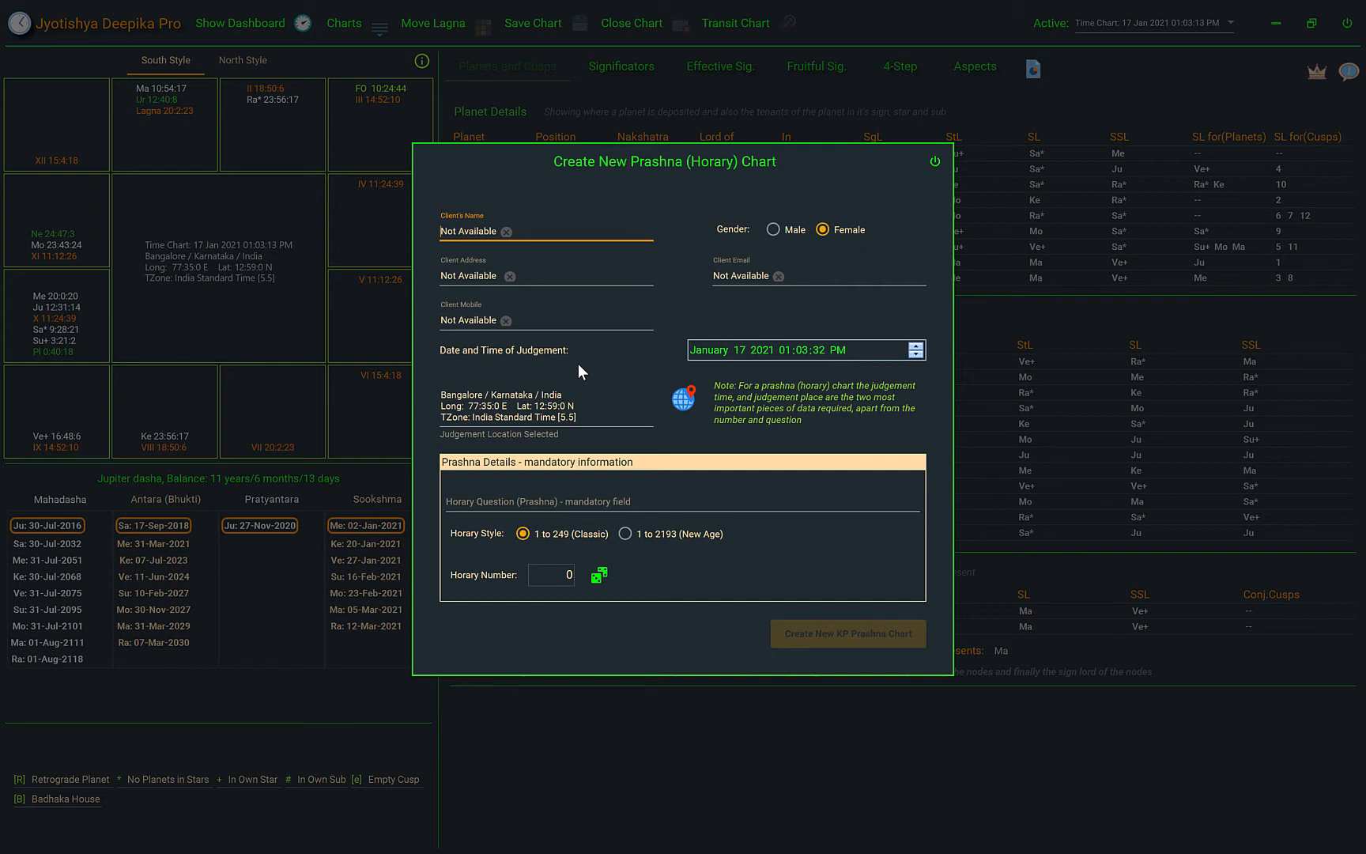
pyautogui.click(506, 232)
pyautogui.write('Test Client')
pyautogui.click(773, 228)
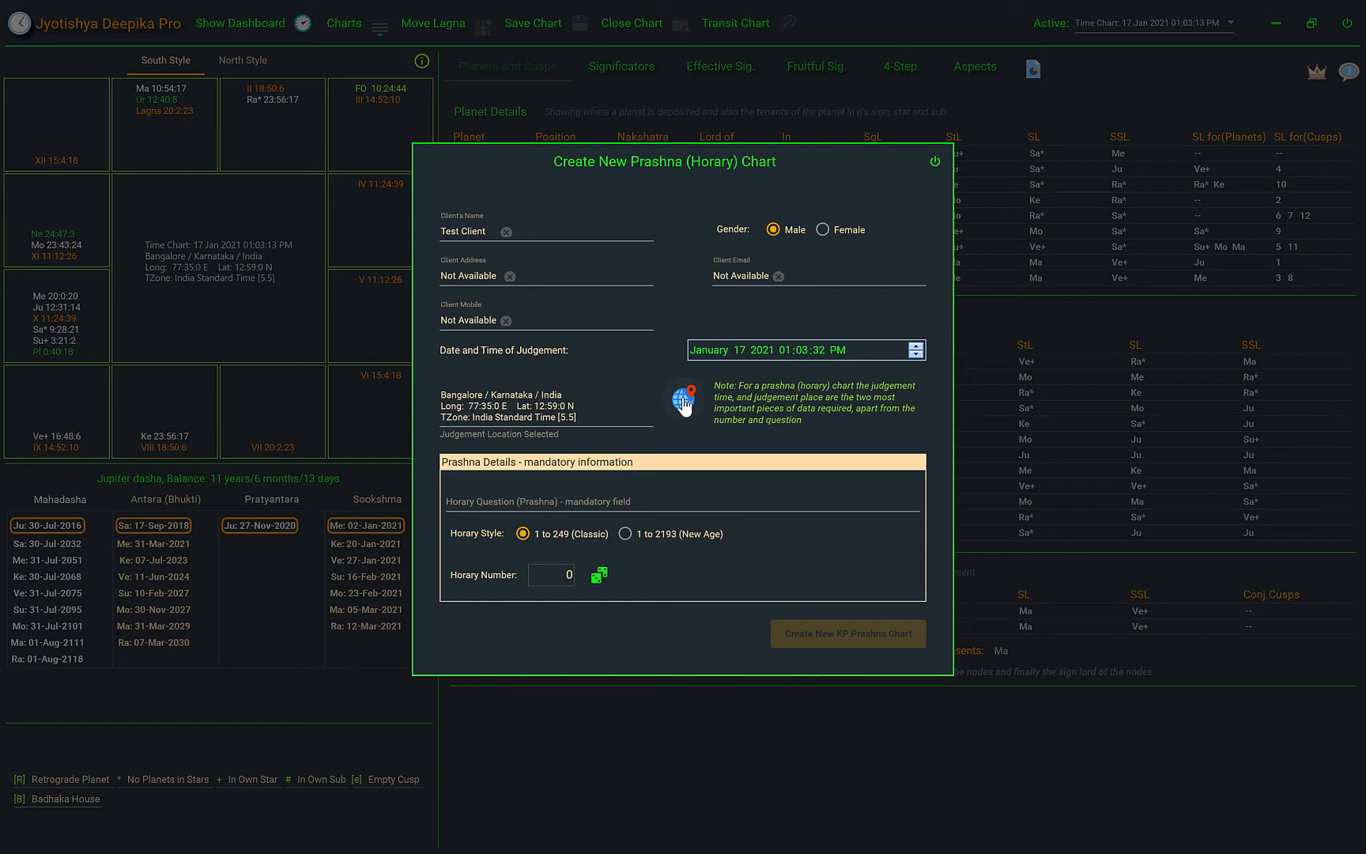
pyautogui.click(684, 402)
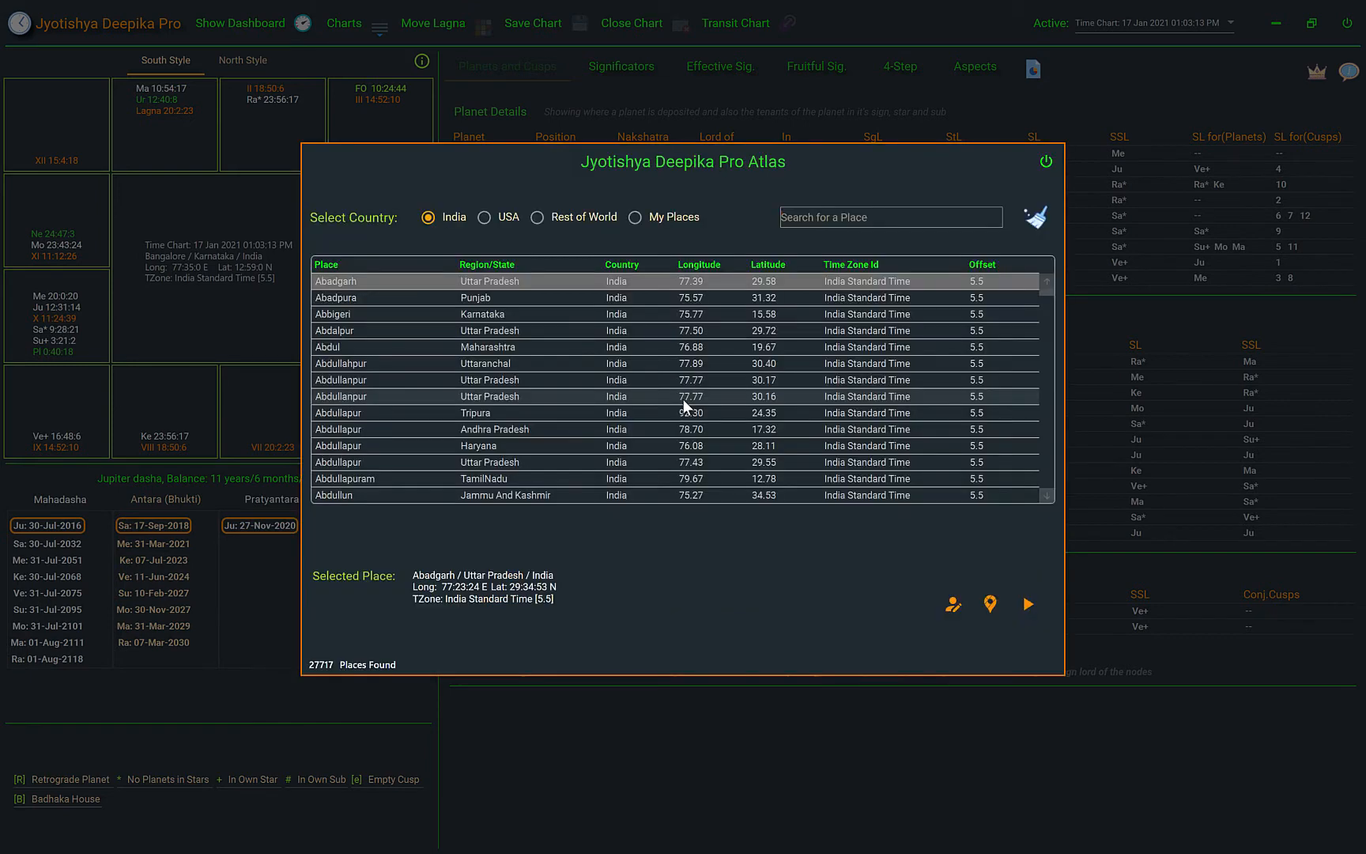
pyautogui.click(1046, 166)
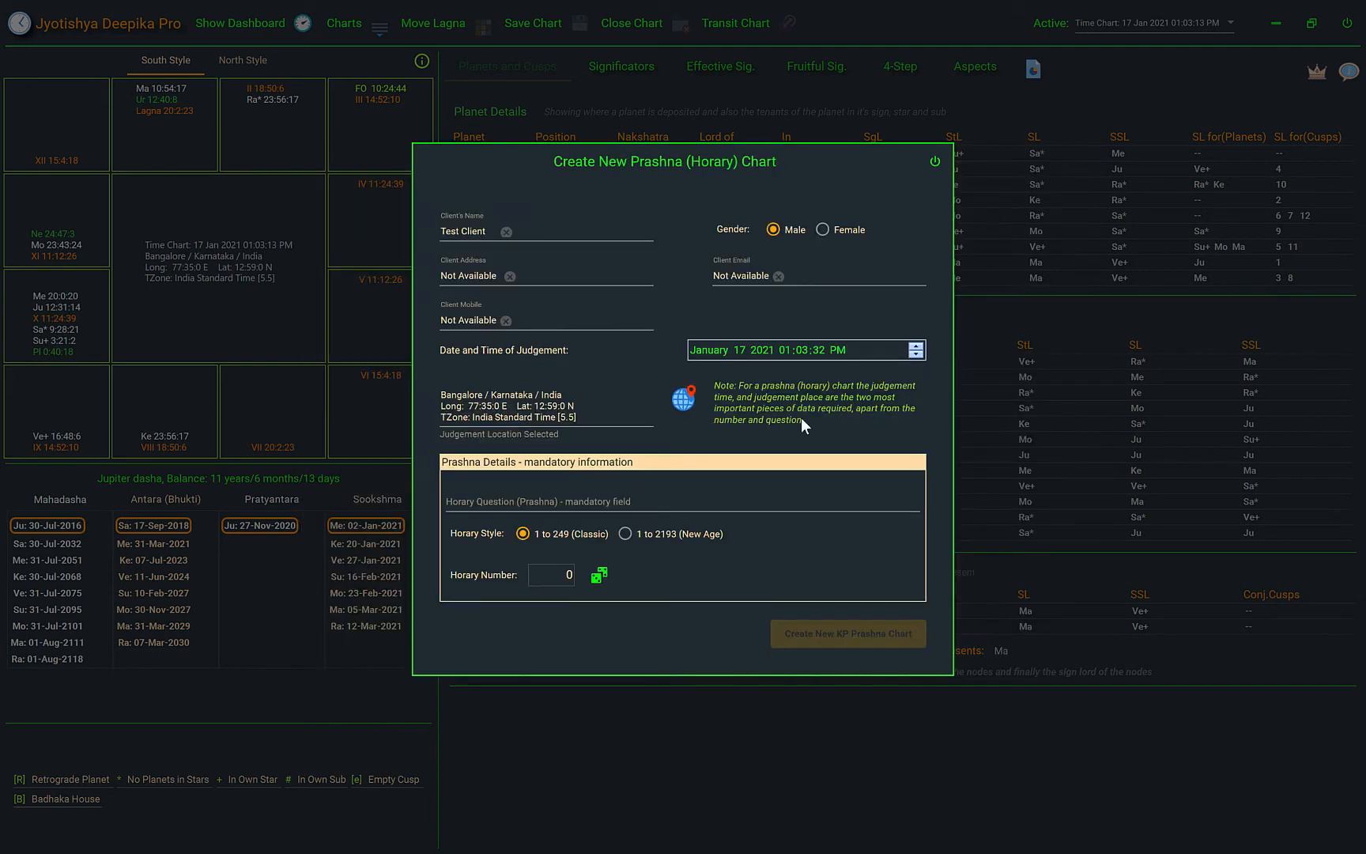
# Enter "Test question" as the horary question
pyautogui.click(595, 504)
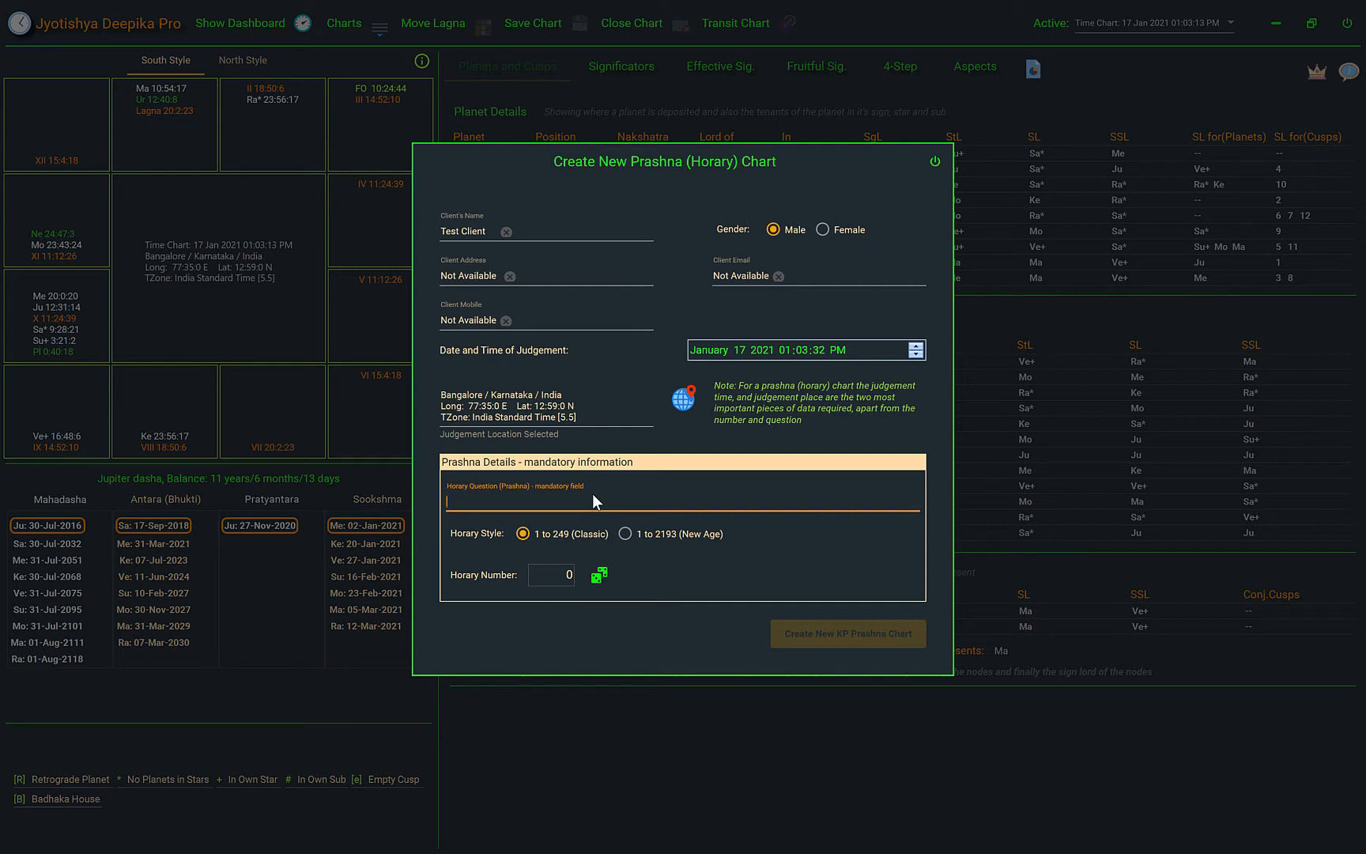
pyautogui.write('Test question')
# Generate a horary number in the 1 to 249 (Classic) style and reset it by switching to 1 to 2193 (New Age) and back
pyautogui.click(568, 574)
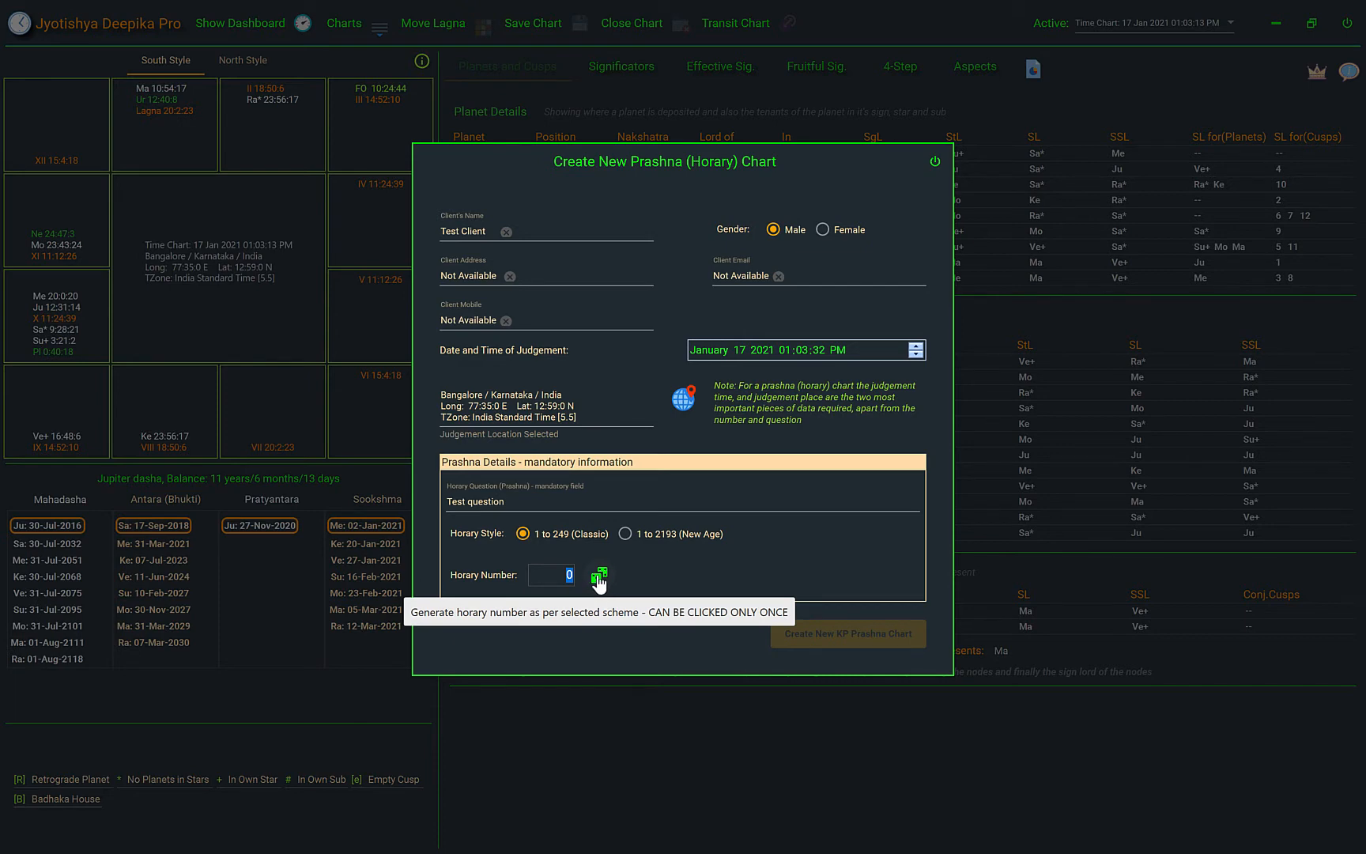
pyautogui.click(598, 577)
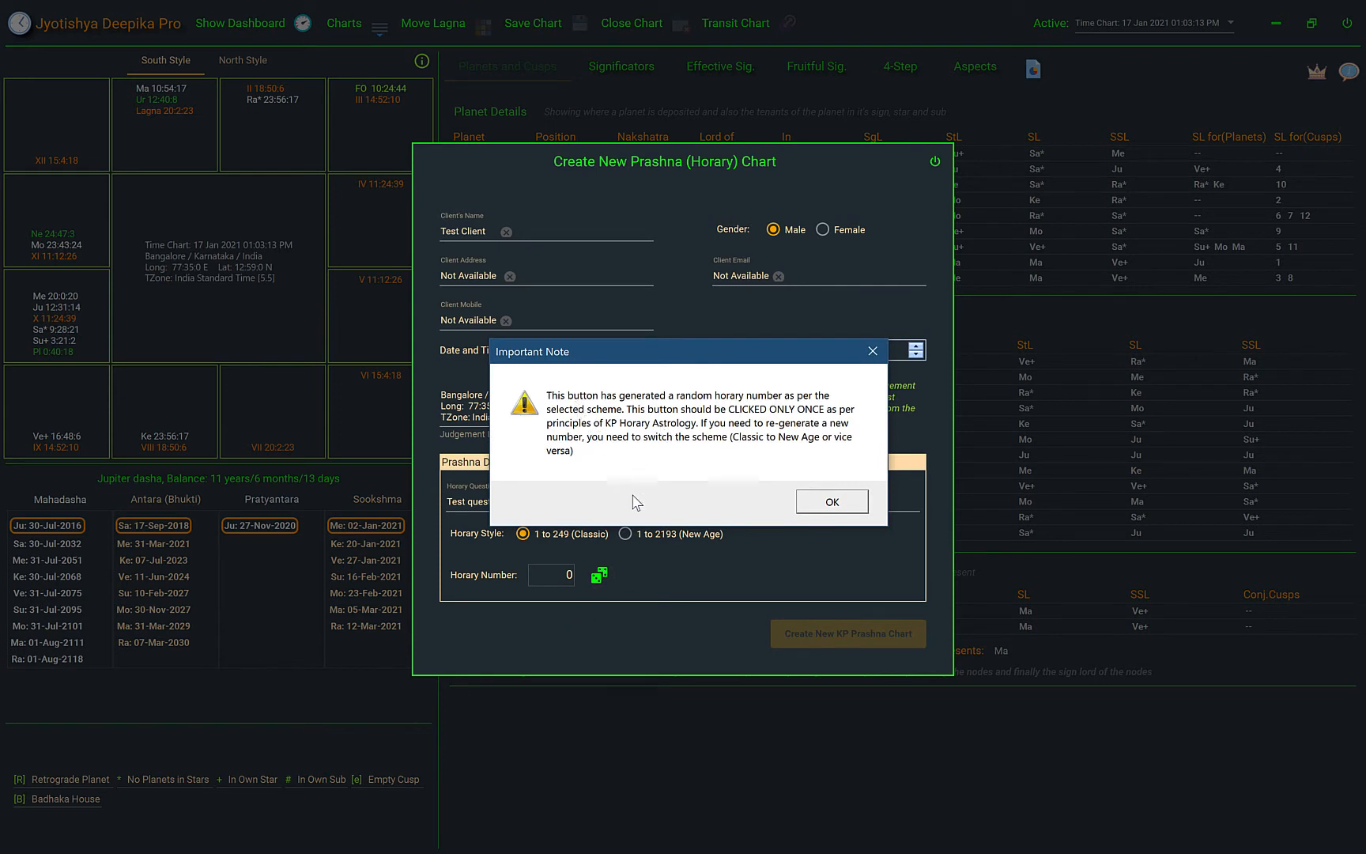
pyautogui.click(842, 502)
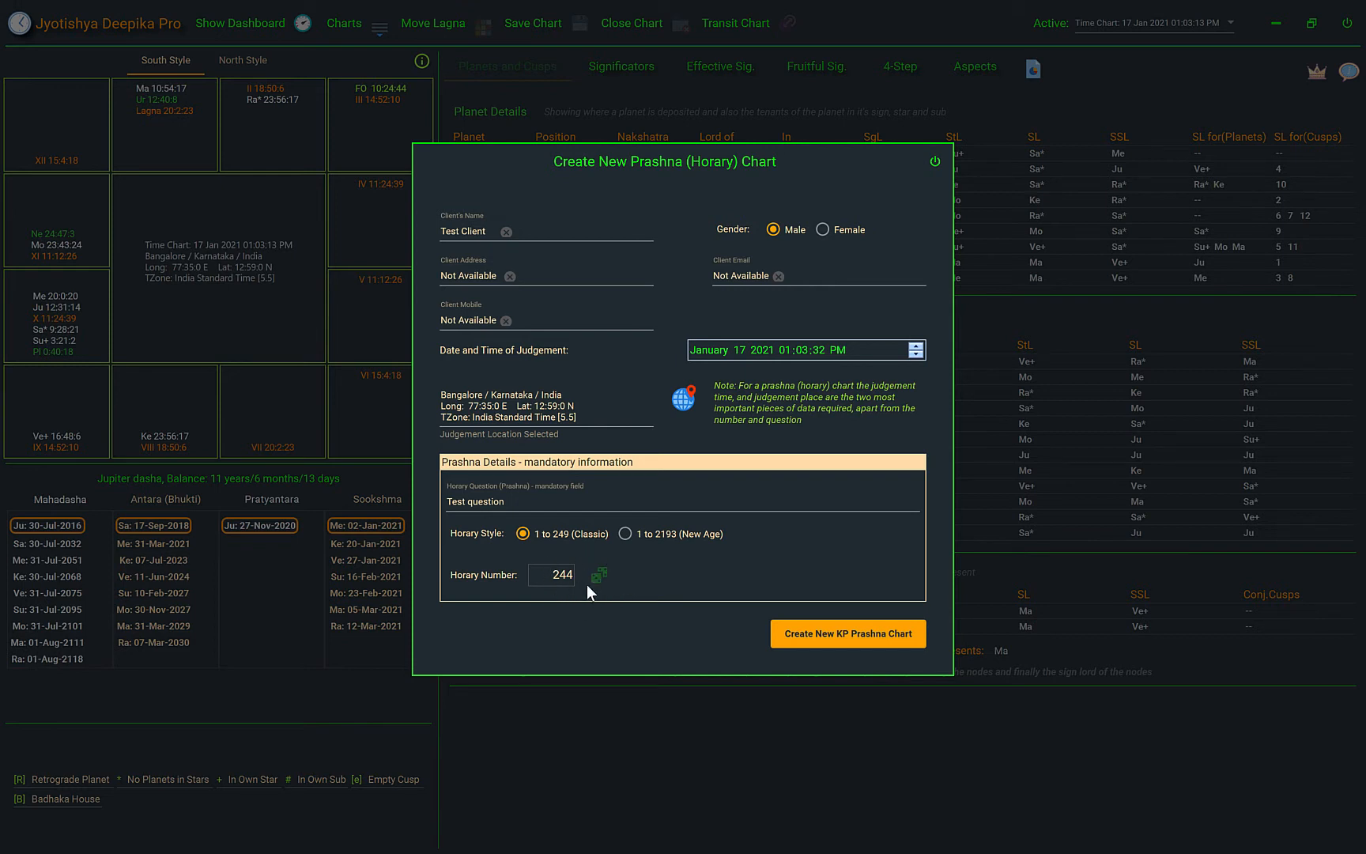
pyautogui.click(625, 533)
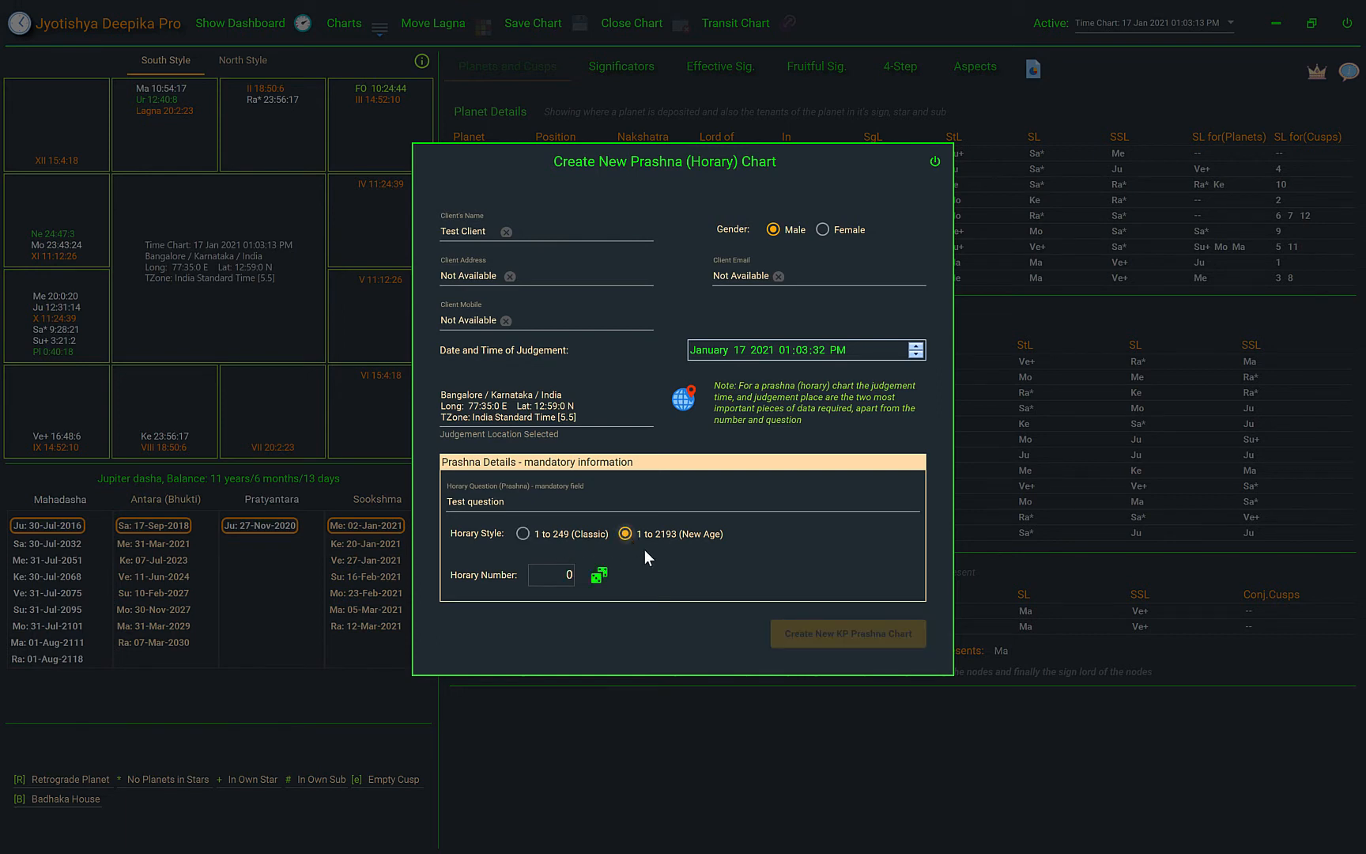
pyautogui.click(523, 534)
# Generate a random horary number in the Classic style and create the KP Prashna chart
pyautogui.click(599, 577)
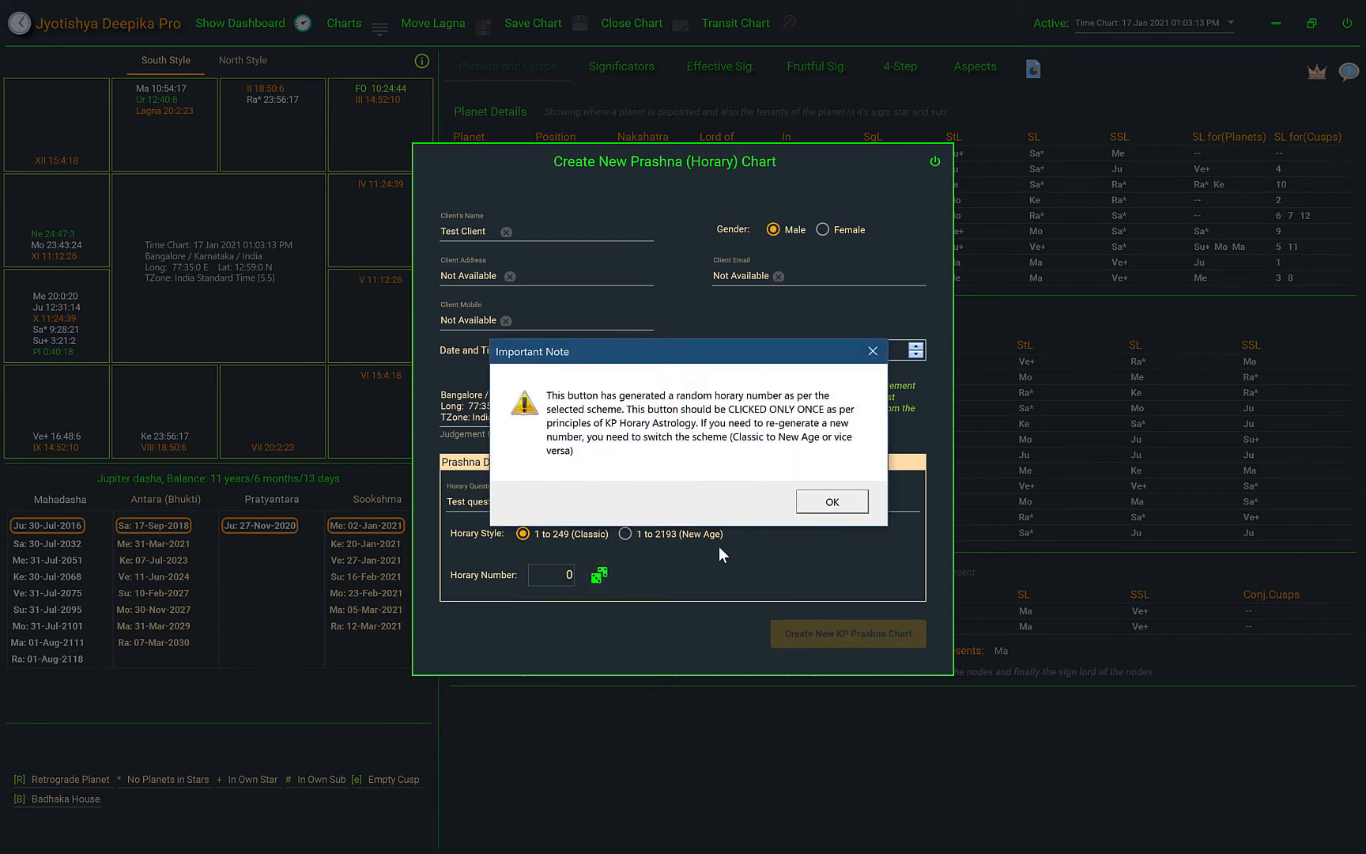
pyautogui.click(822, 506)
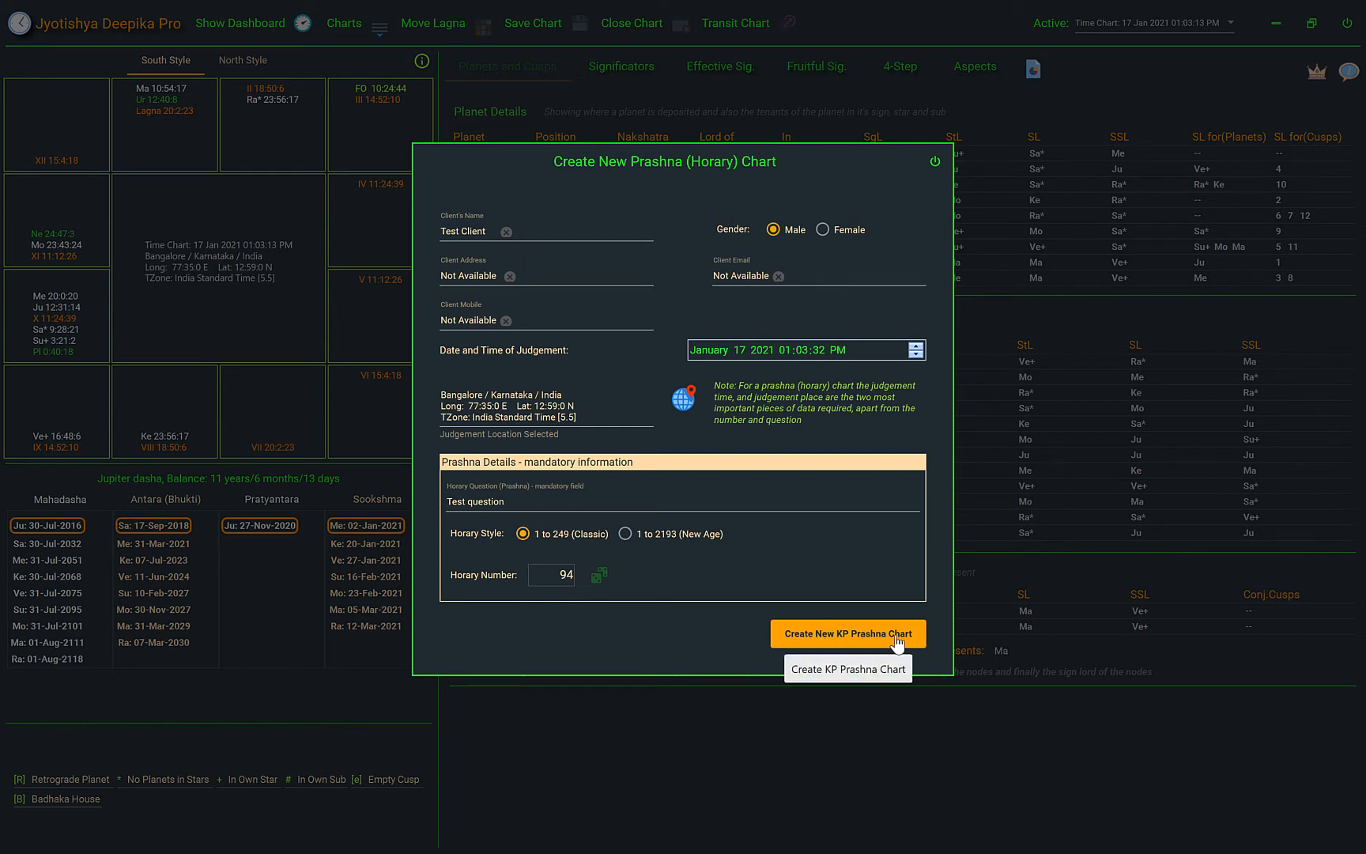
pyautogui.click(850, 641)
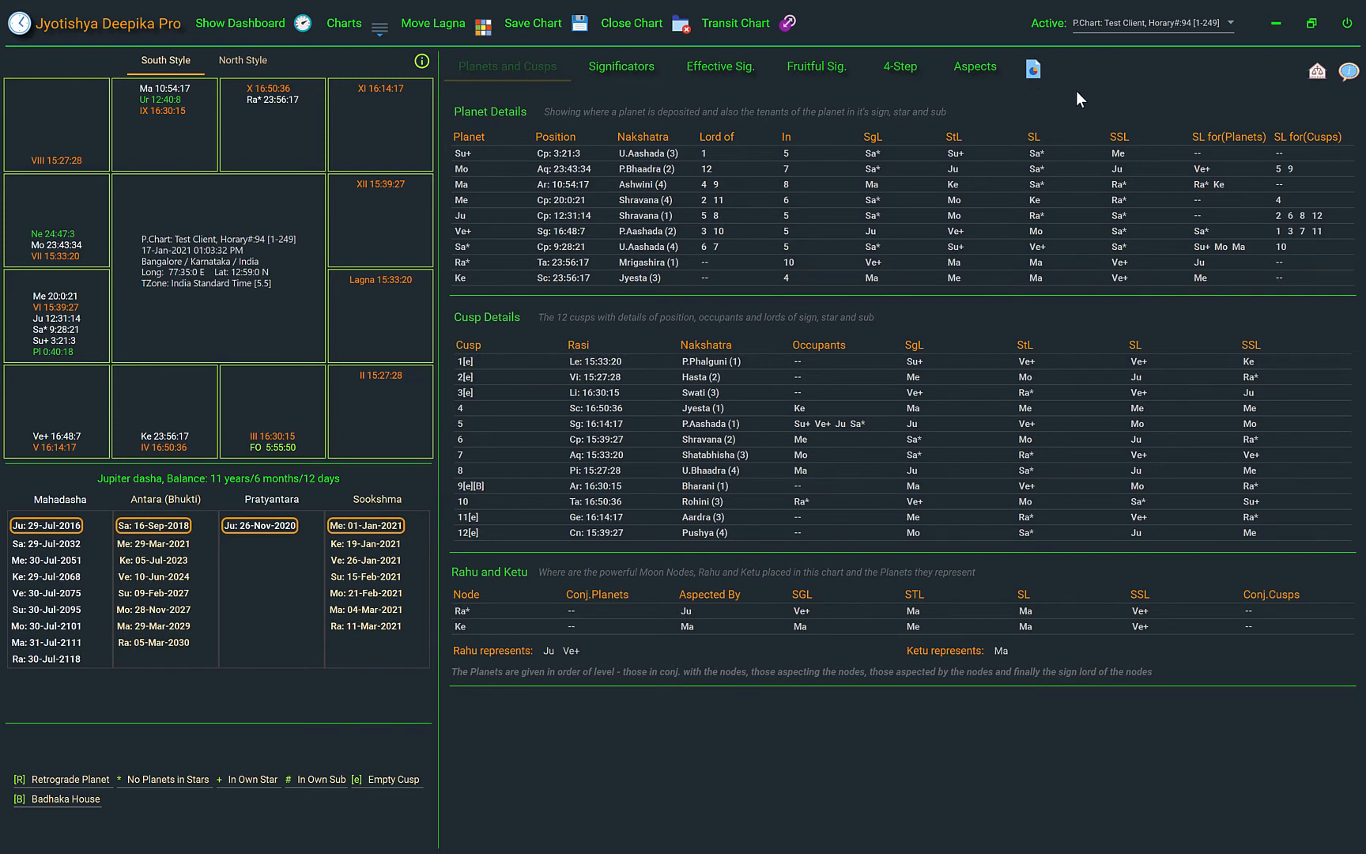
# View the ruling planets and chart information, and preview the chart in North Style before returning to South Style
pyautogui.click(1317, 75)
pyautogui.click(1348, 75)
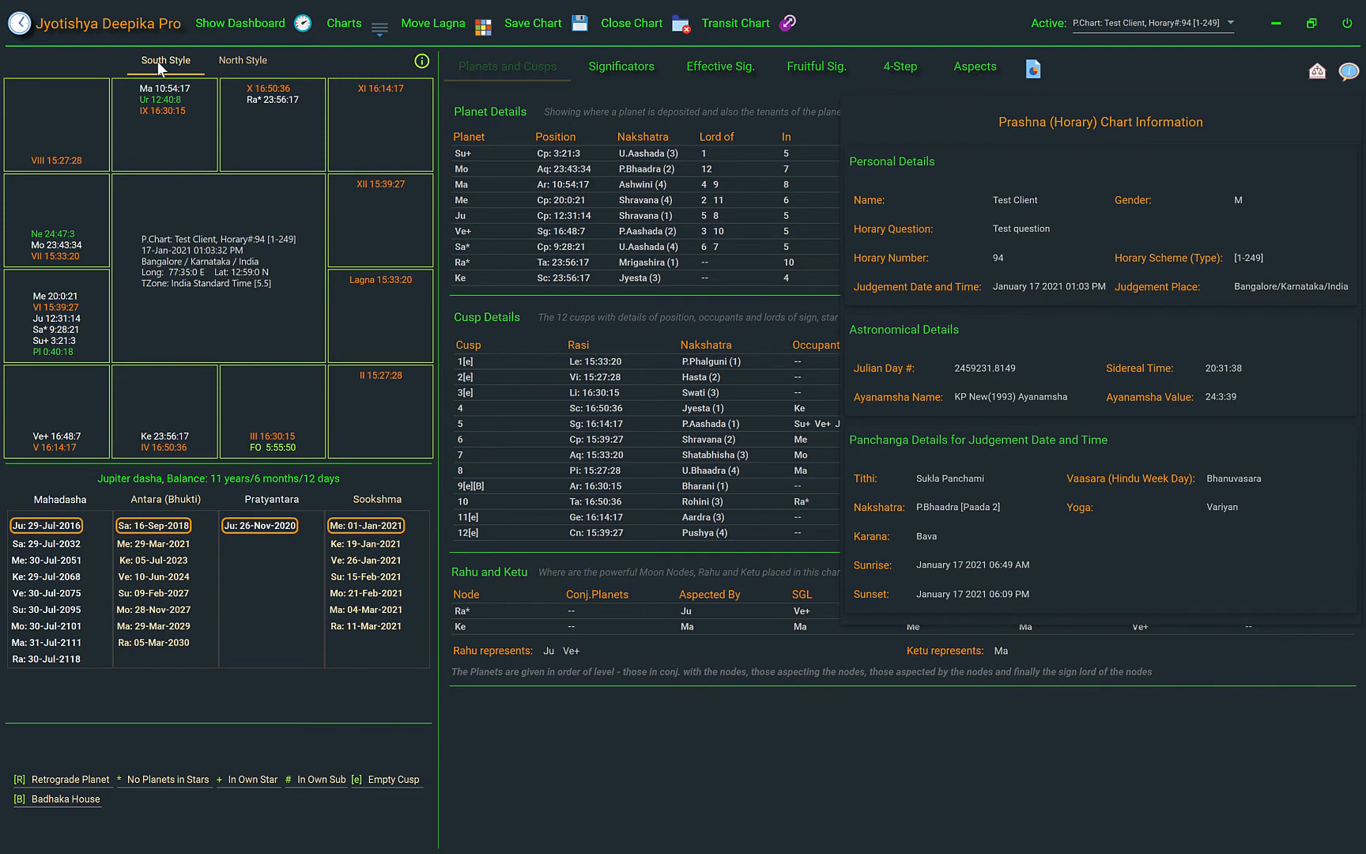
pyautogui.click(248, 63)
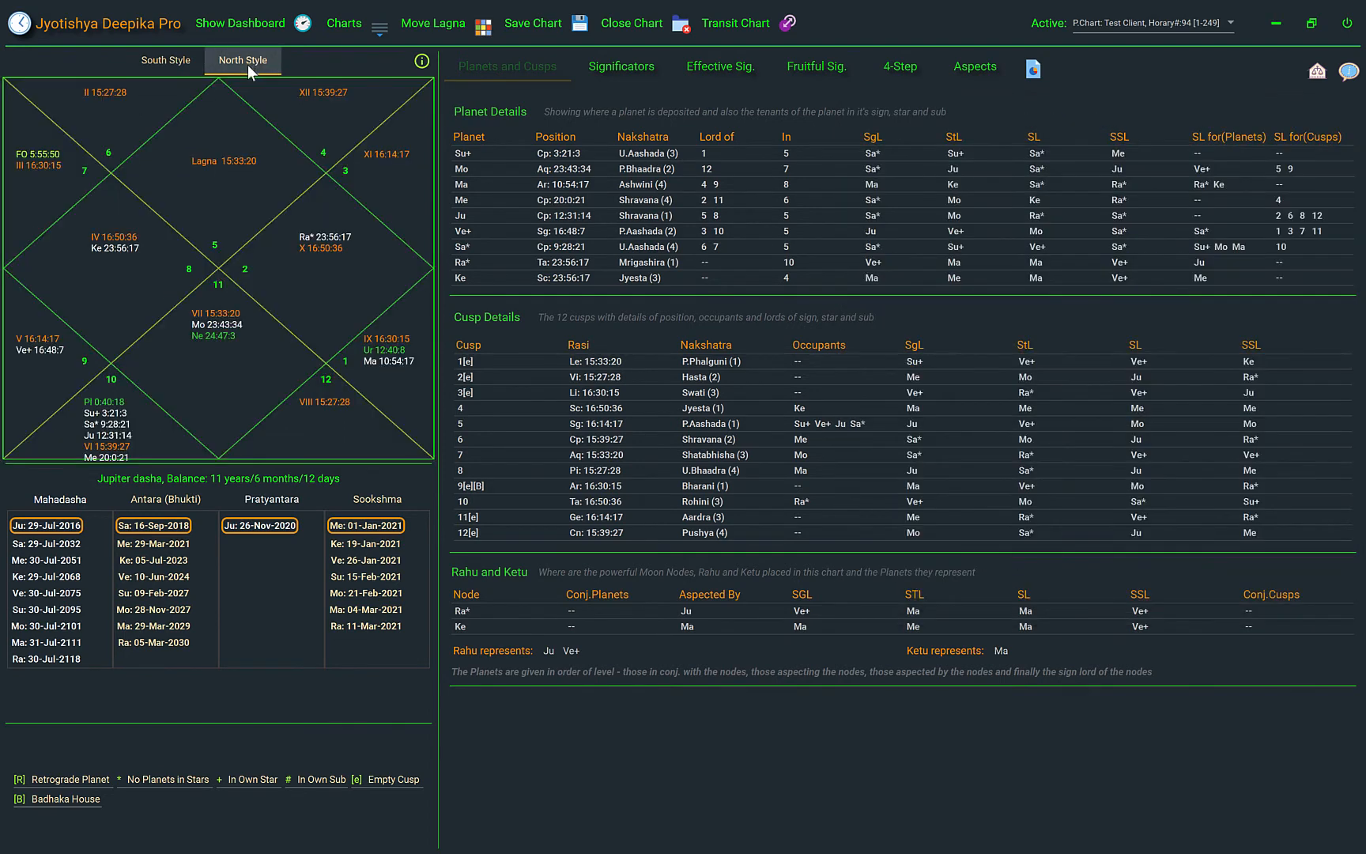
pyautogui.click(156, 60)
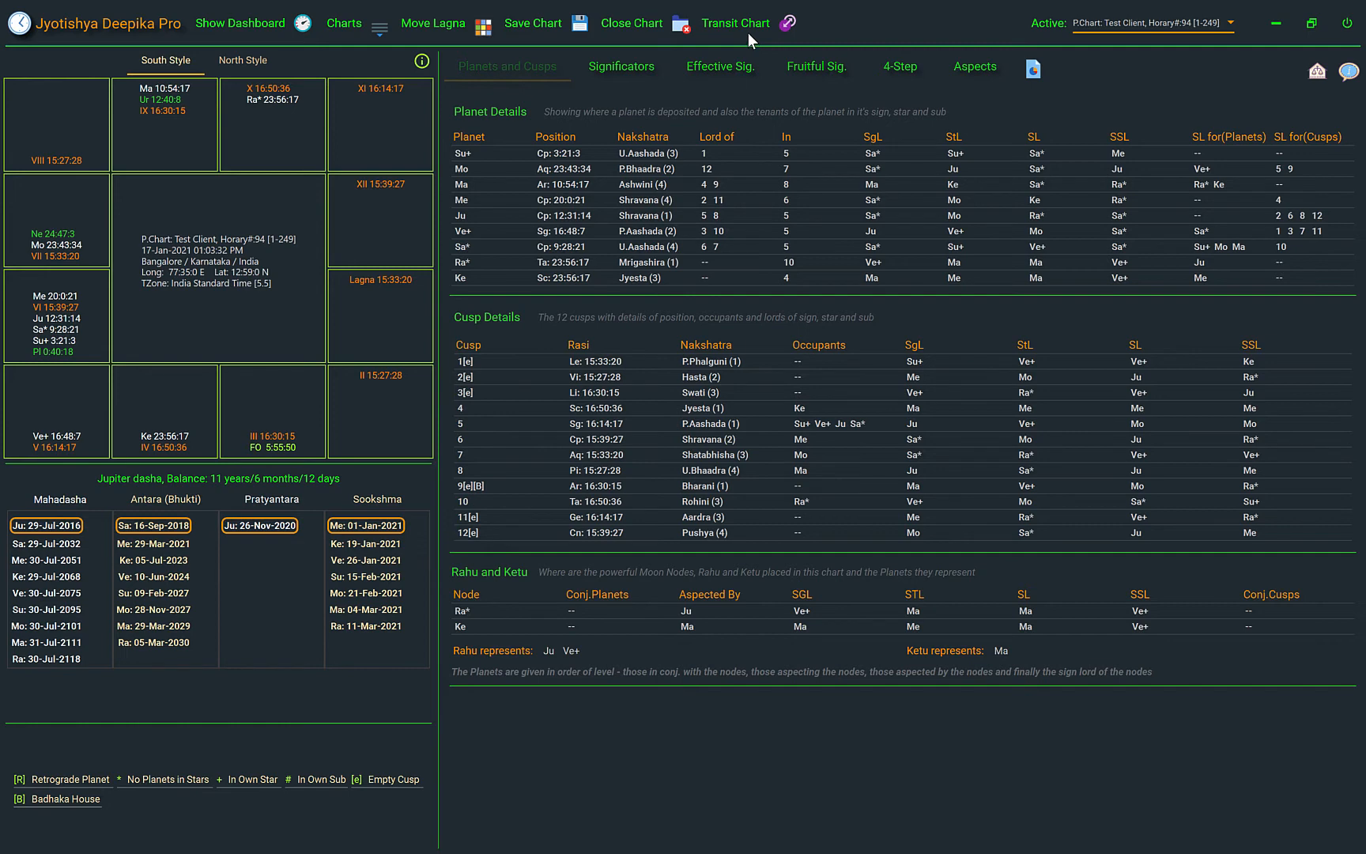
# View the Transit / KP Progressed chart for the active horary chart and close it
pyautogui.click(789, 24)
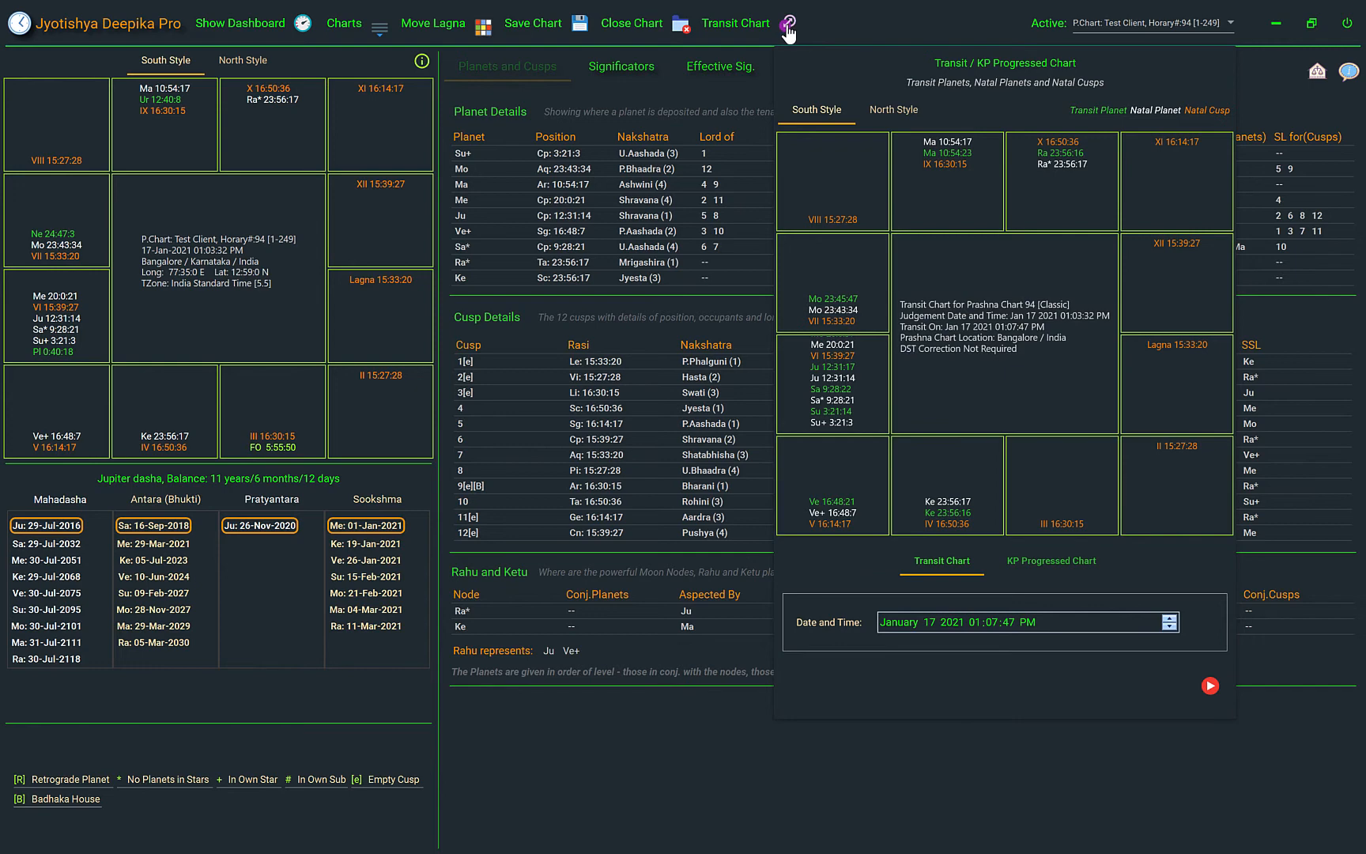
pyautogui.click(788, 26)
pyautogui.click(789, 25)
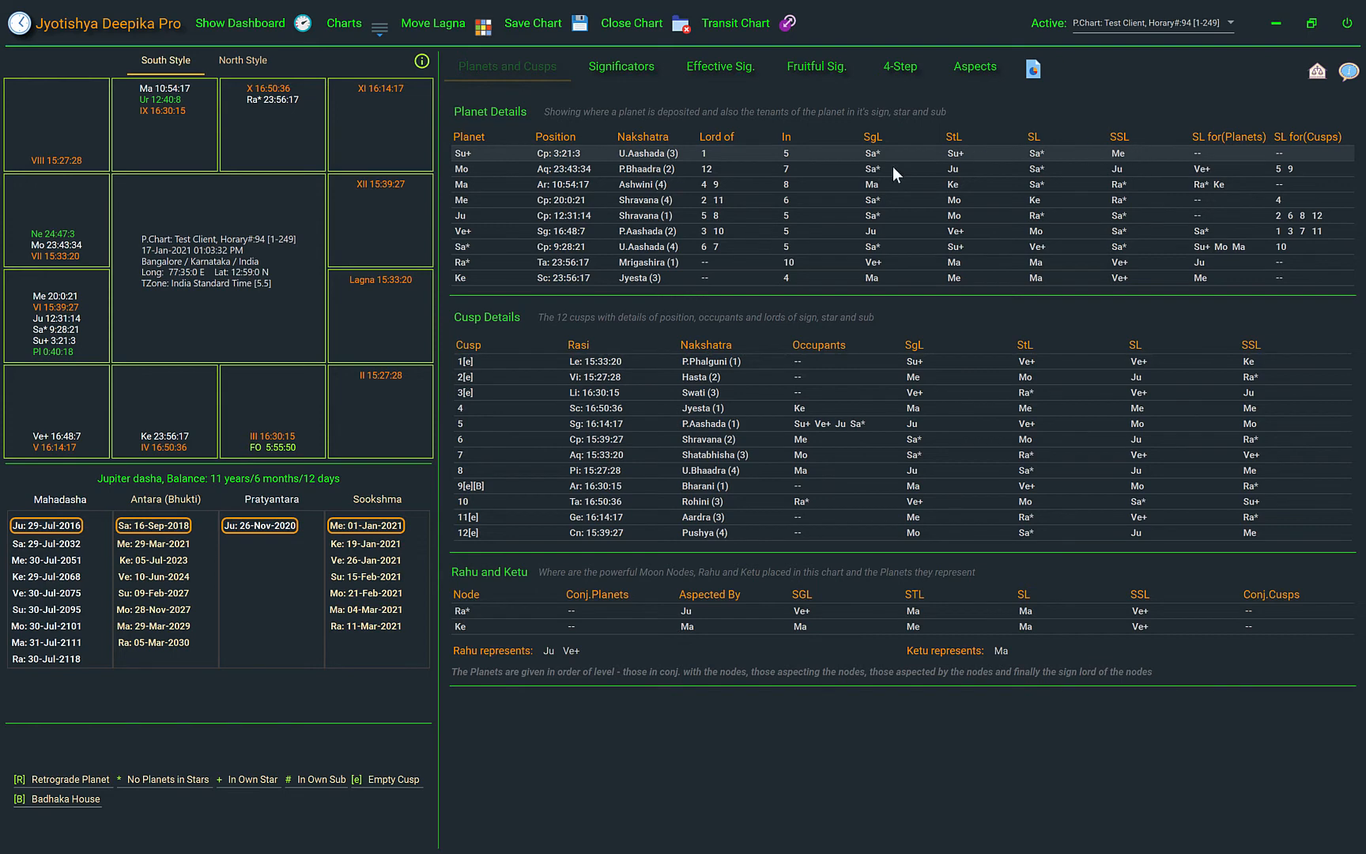
# Examine the expanded details of the Sun and the first cusp in both the Planets and Cusps and the Significators views
pyautogui.click(567, 153)
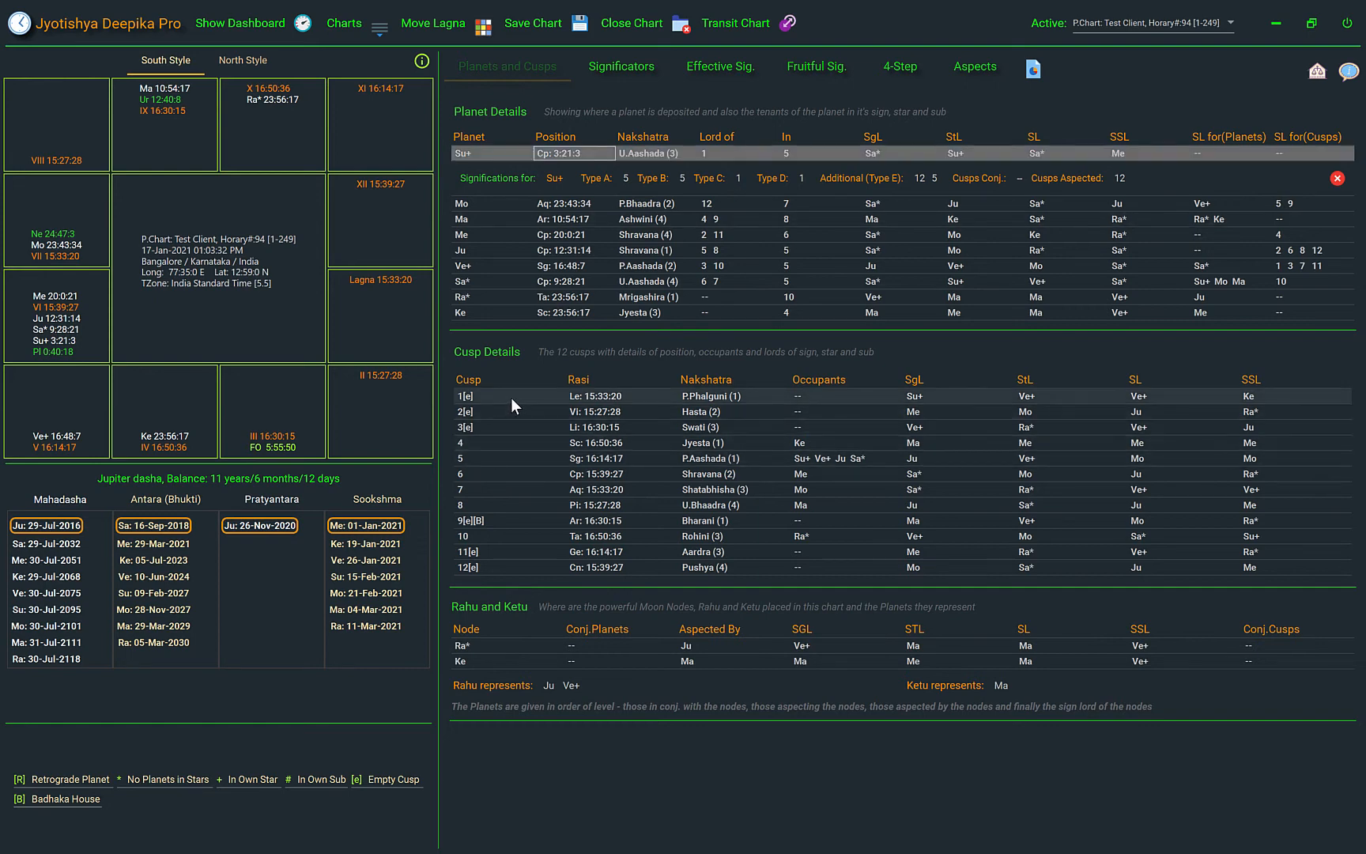
pyautogui.click(728, 399)
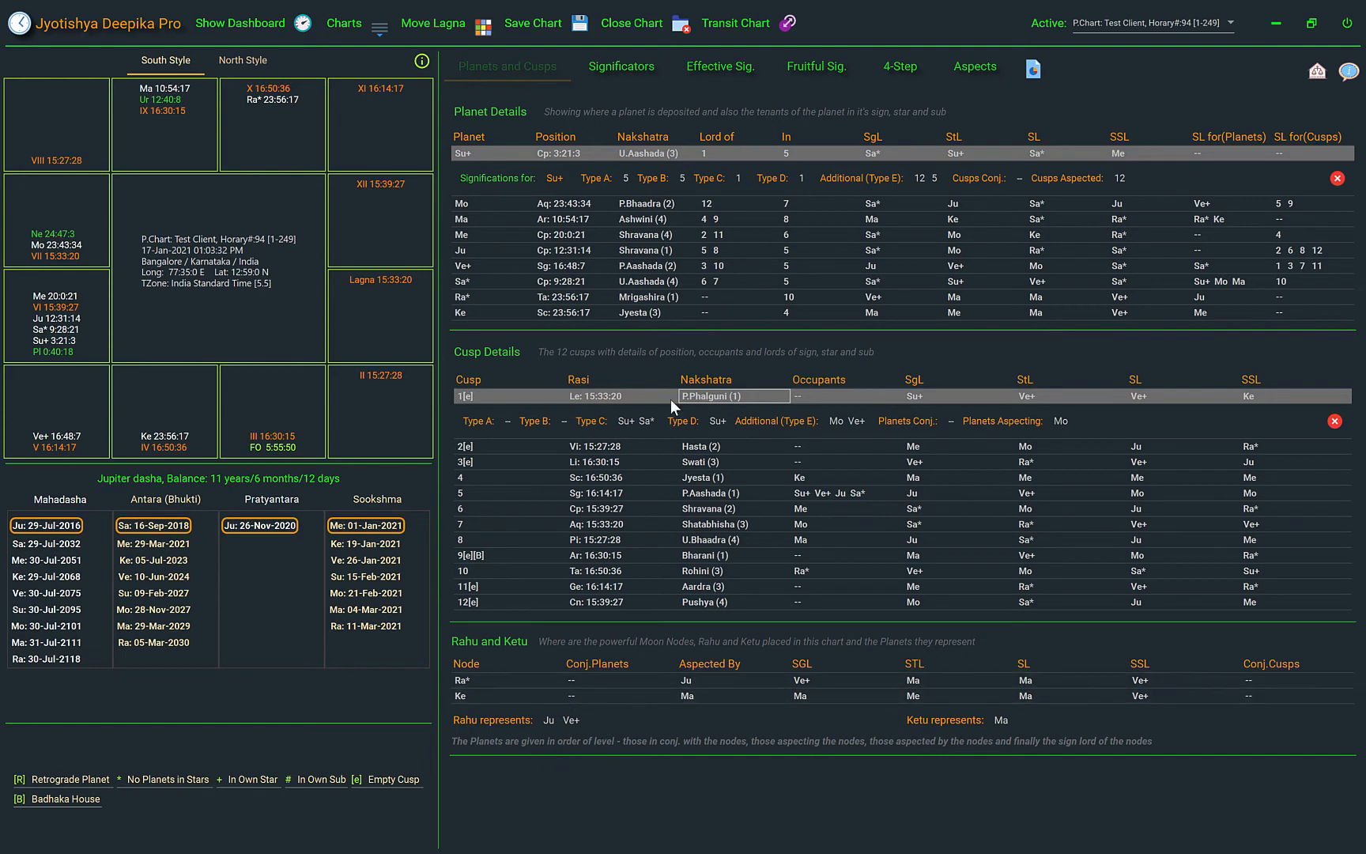
pyautogui.click(622, 67)
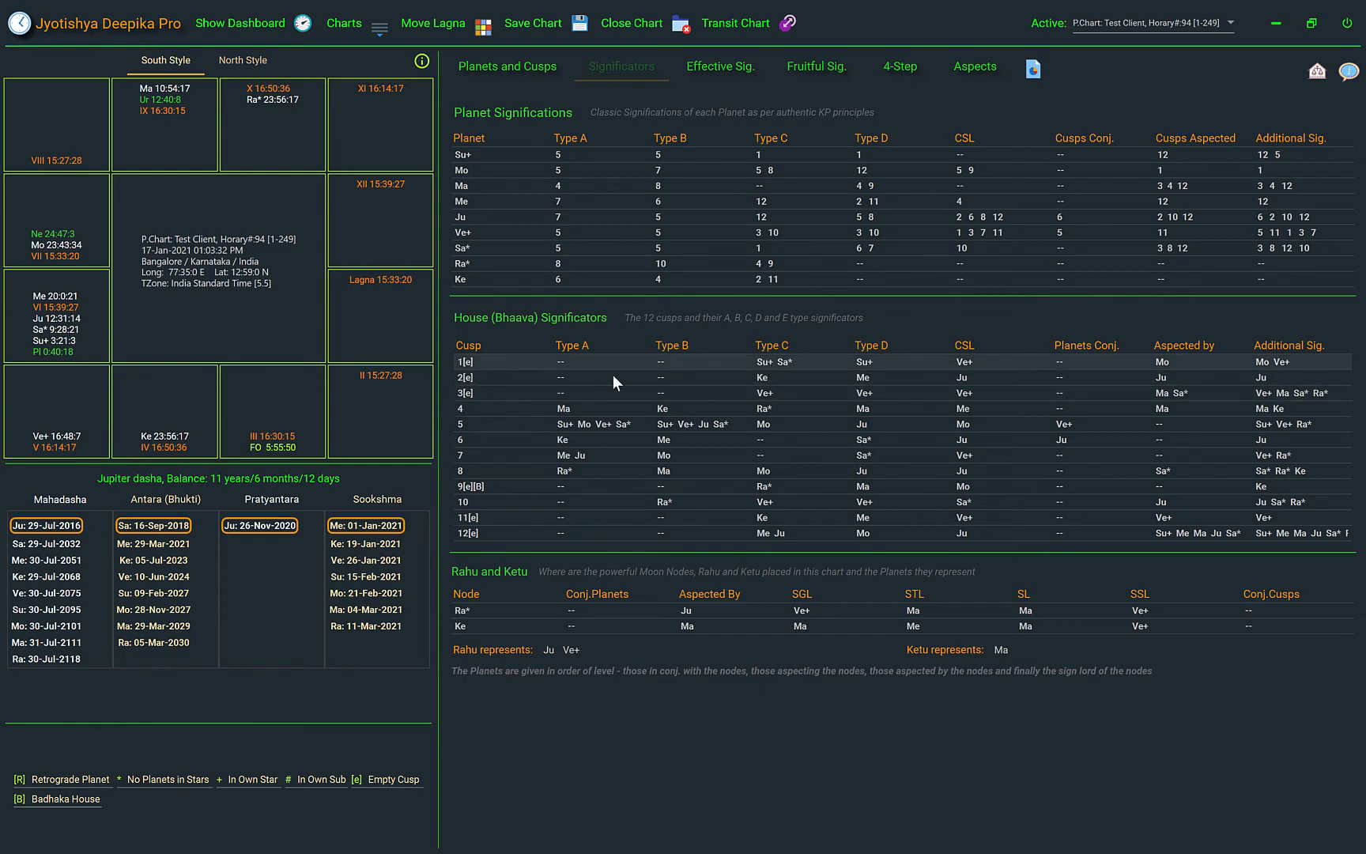
pyautogui.click(592, 155)
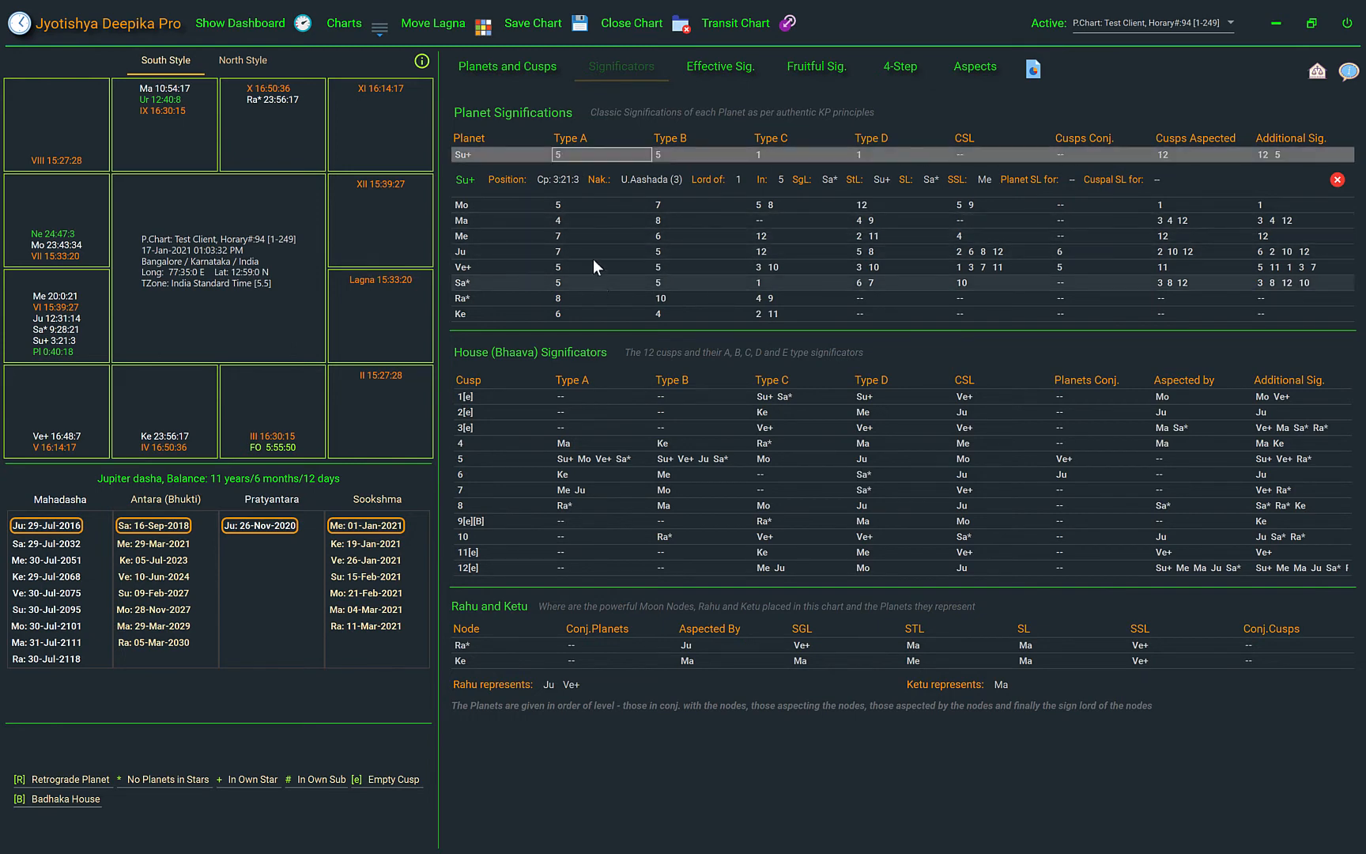
pyautogui.click(494, 395)
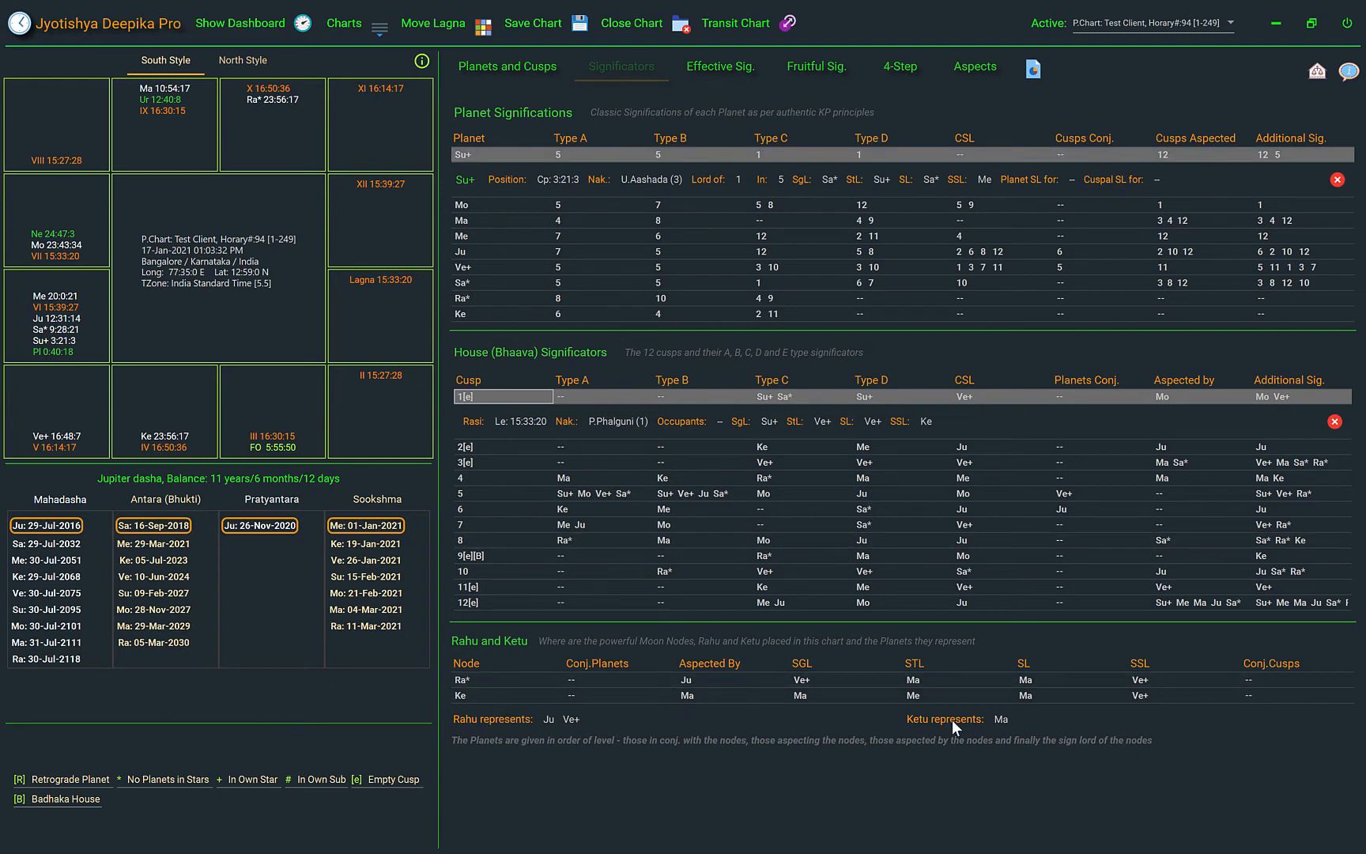
# Check the ruling planets and the Prashna chart information from the Significators view and close them
pyautogui.click(1318, 72)
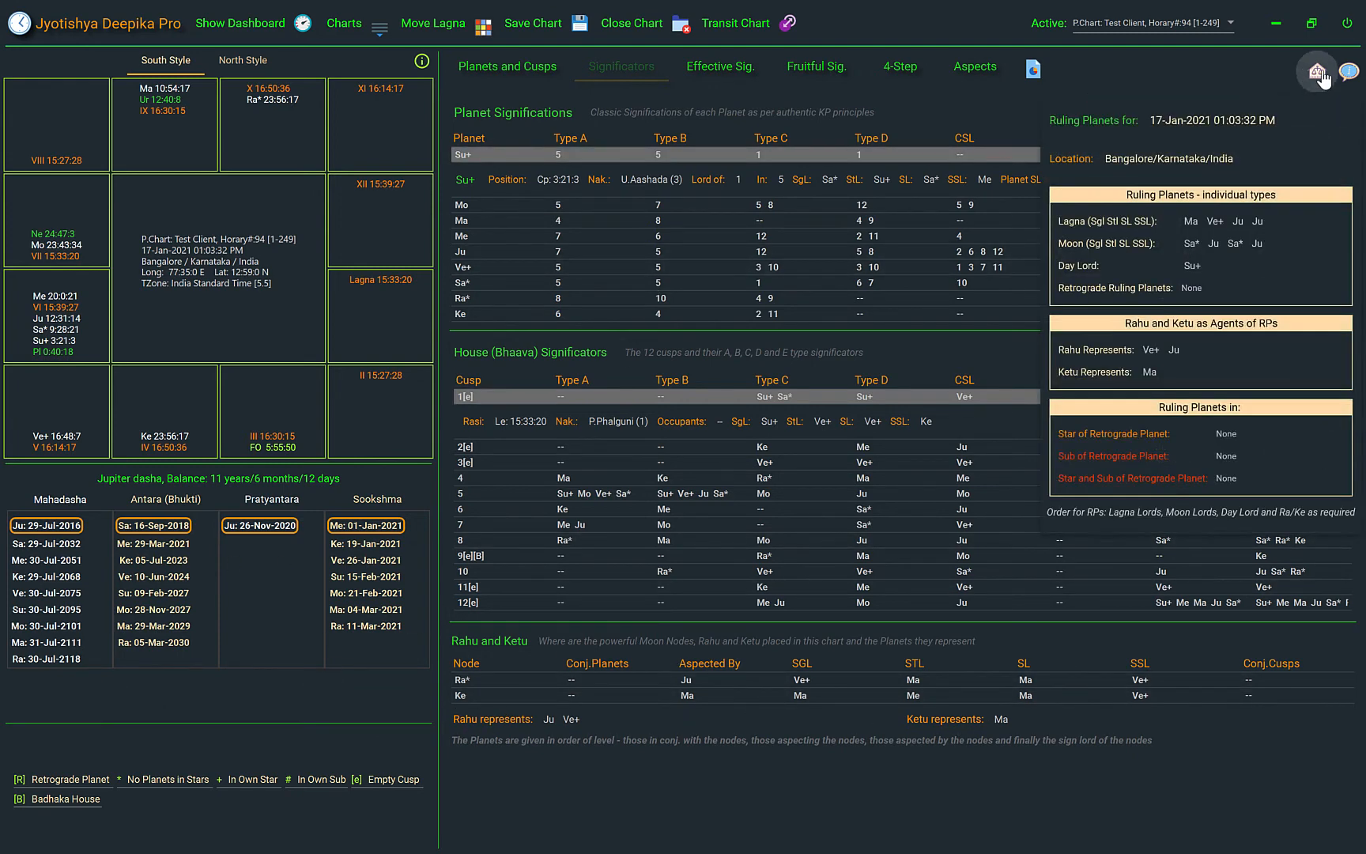
pyautogui.click(1350, 73)
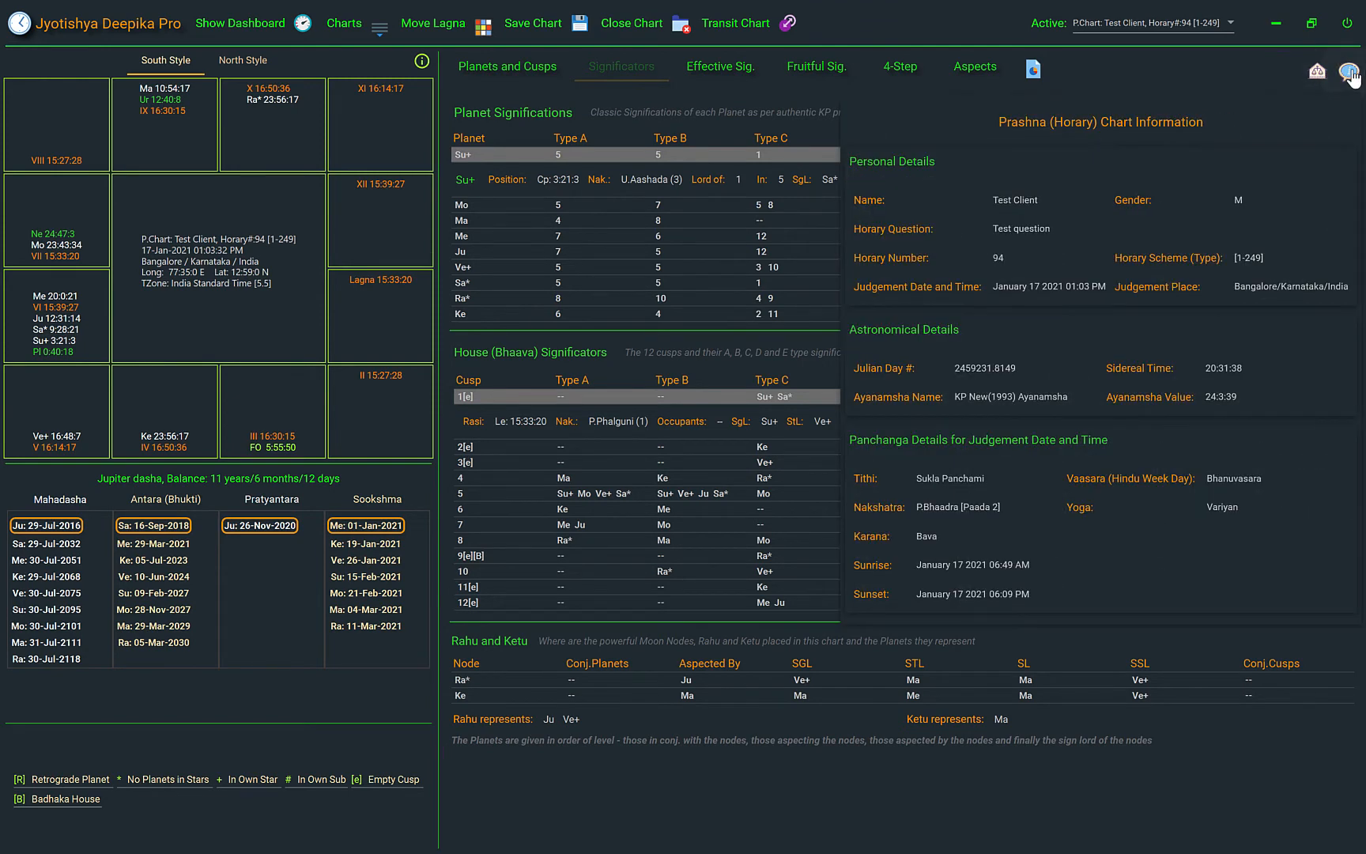
pyautogui.click(1350, 73)
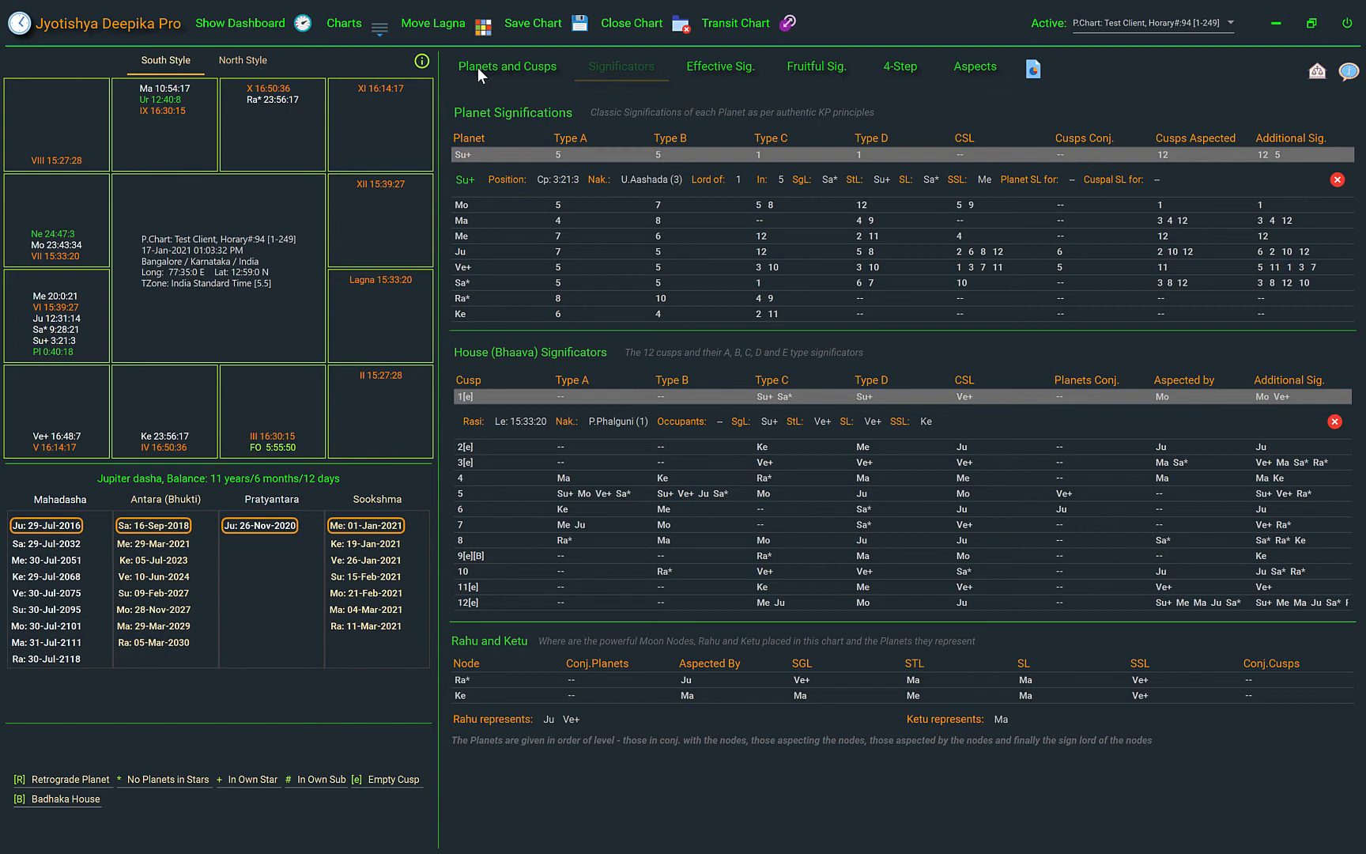
# Show the effective significators for house VI
pyautogui.click(717, 68)
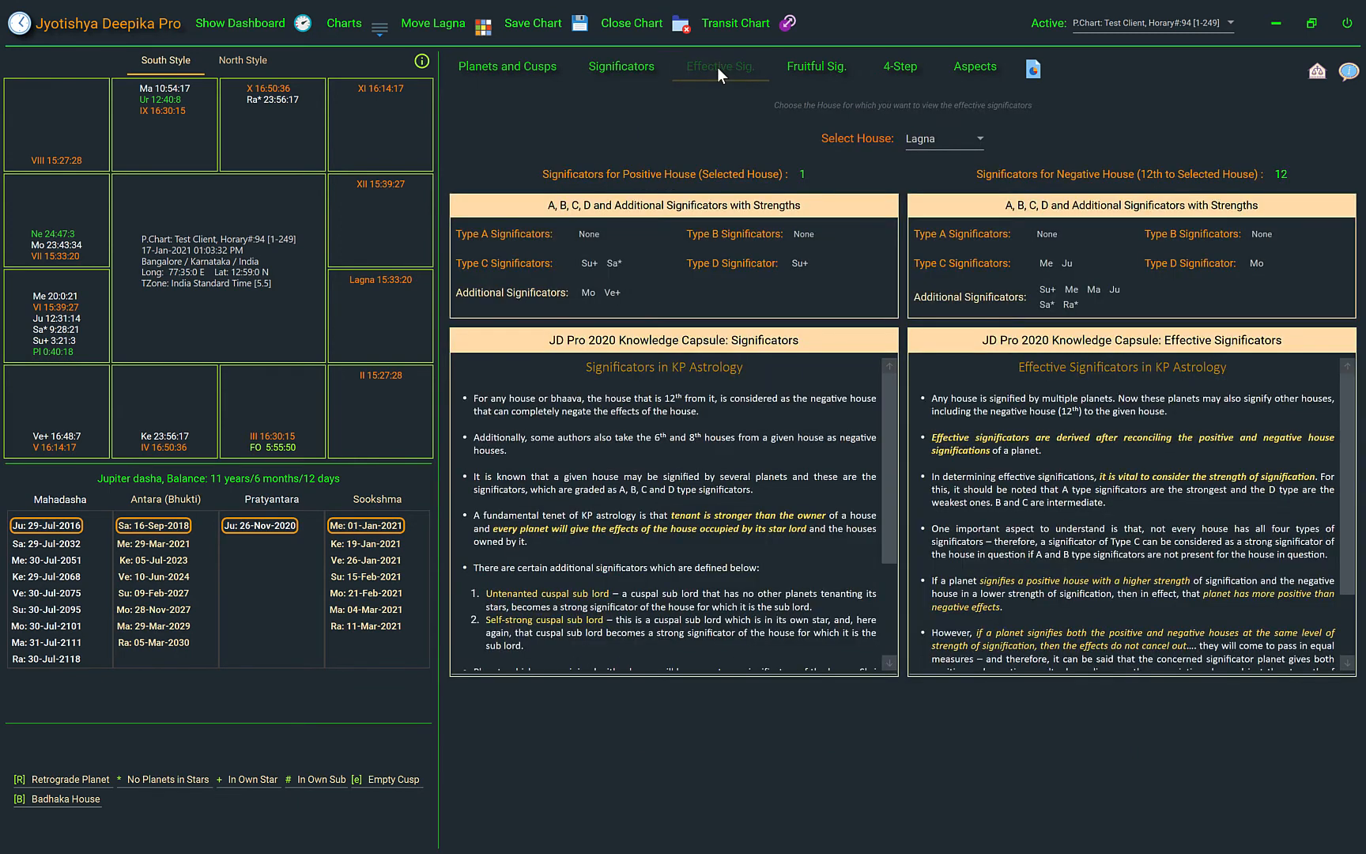
pyautogui.click(920, 139)
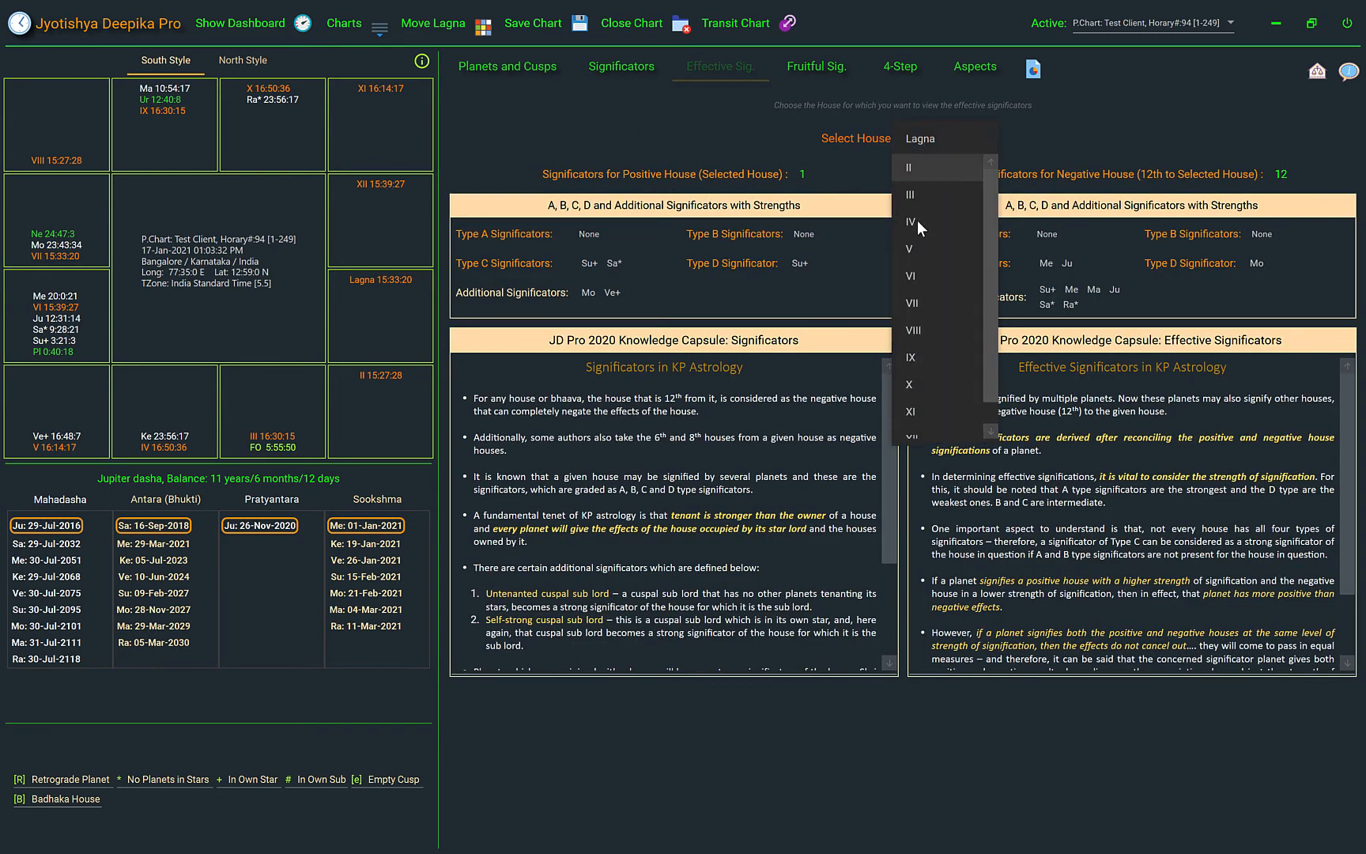
pyautogui.click(914, 277)
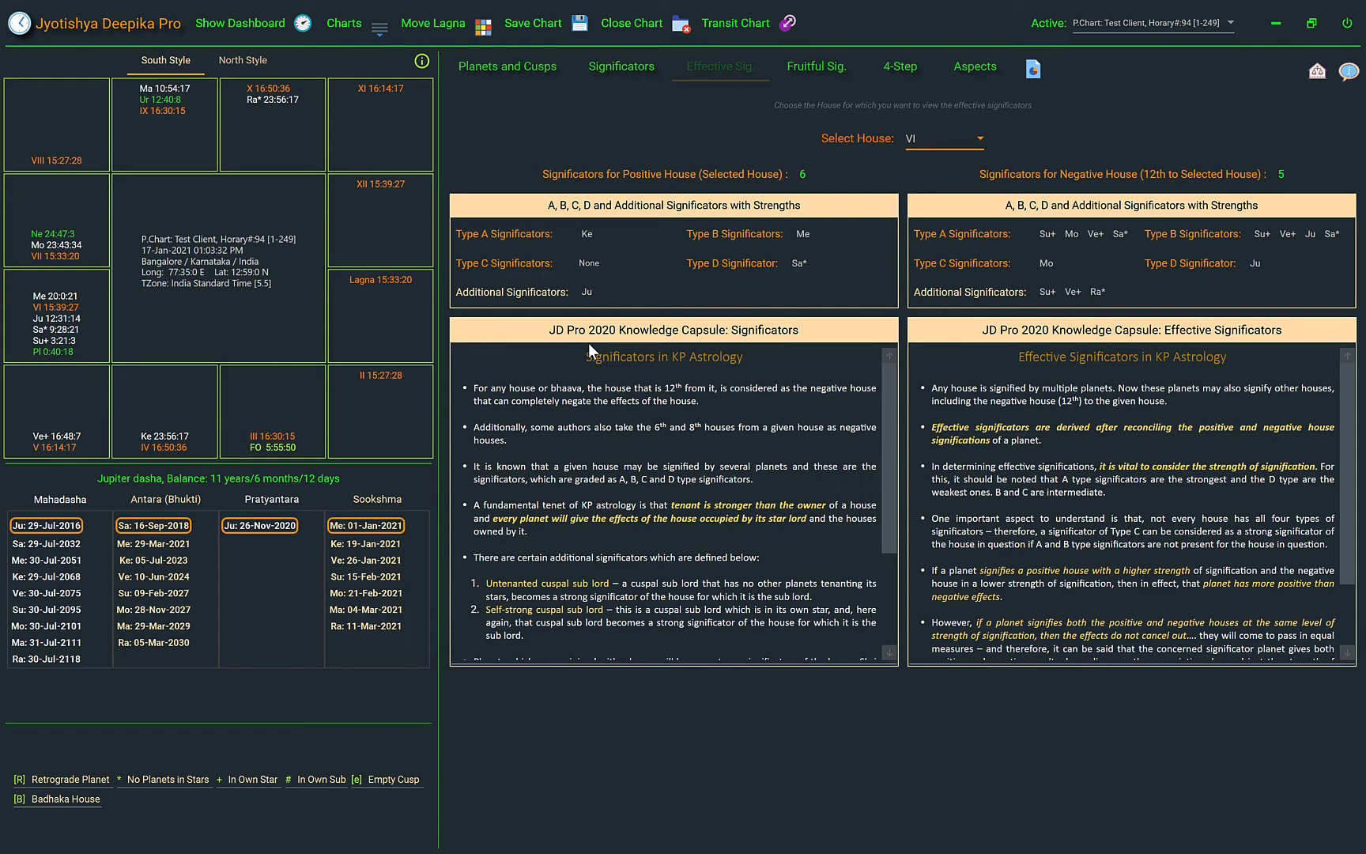
# Calculate the fruitful significators for the II, VII and XI houses
pyautogui.click(822, 66)
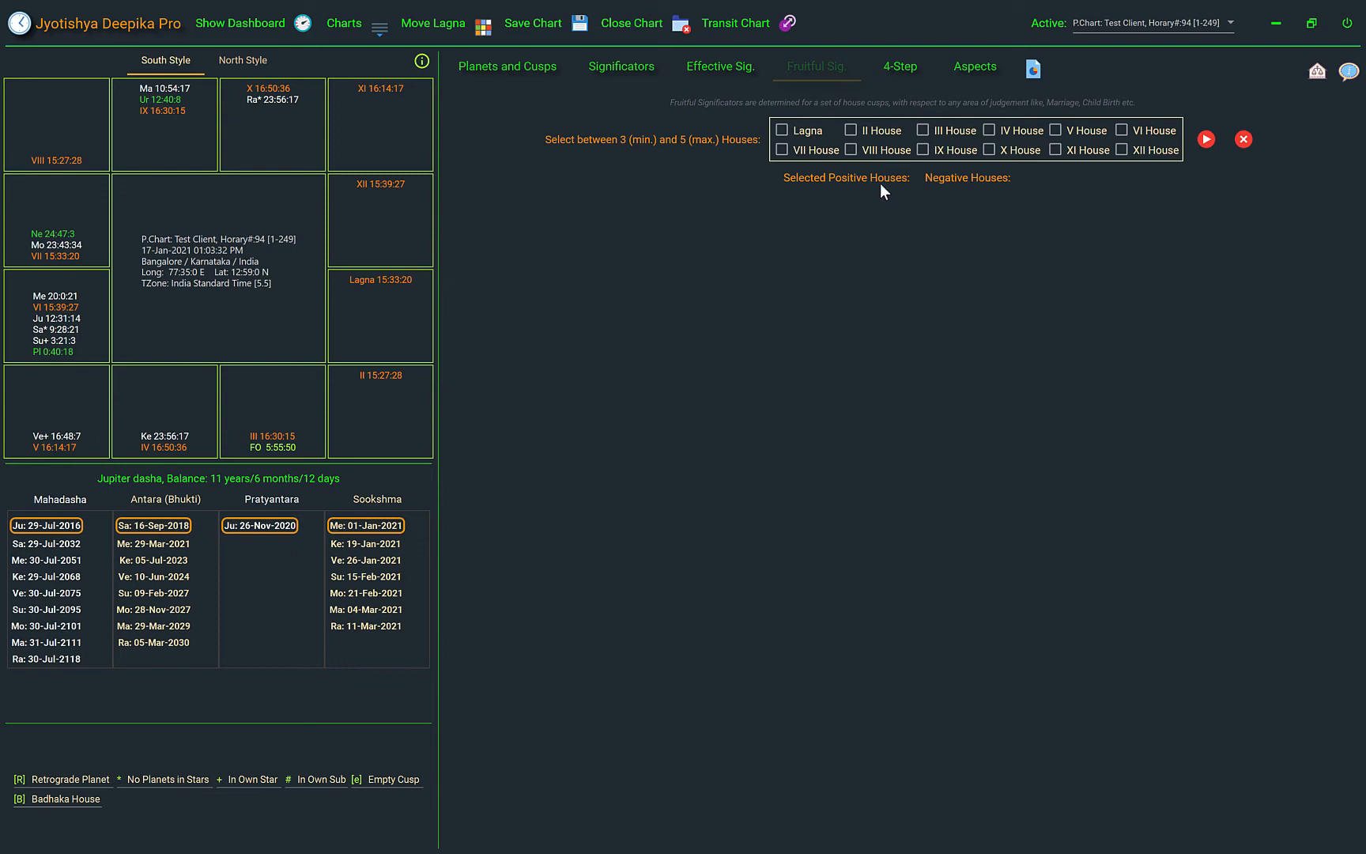
pyautogui.click(851, 131)
pyautogui.click(781, 150)
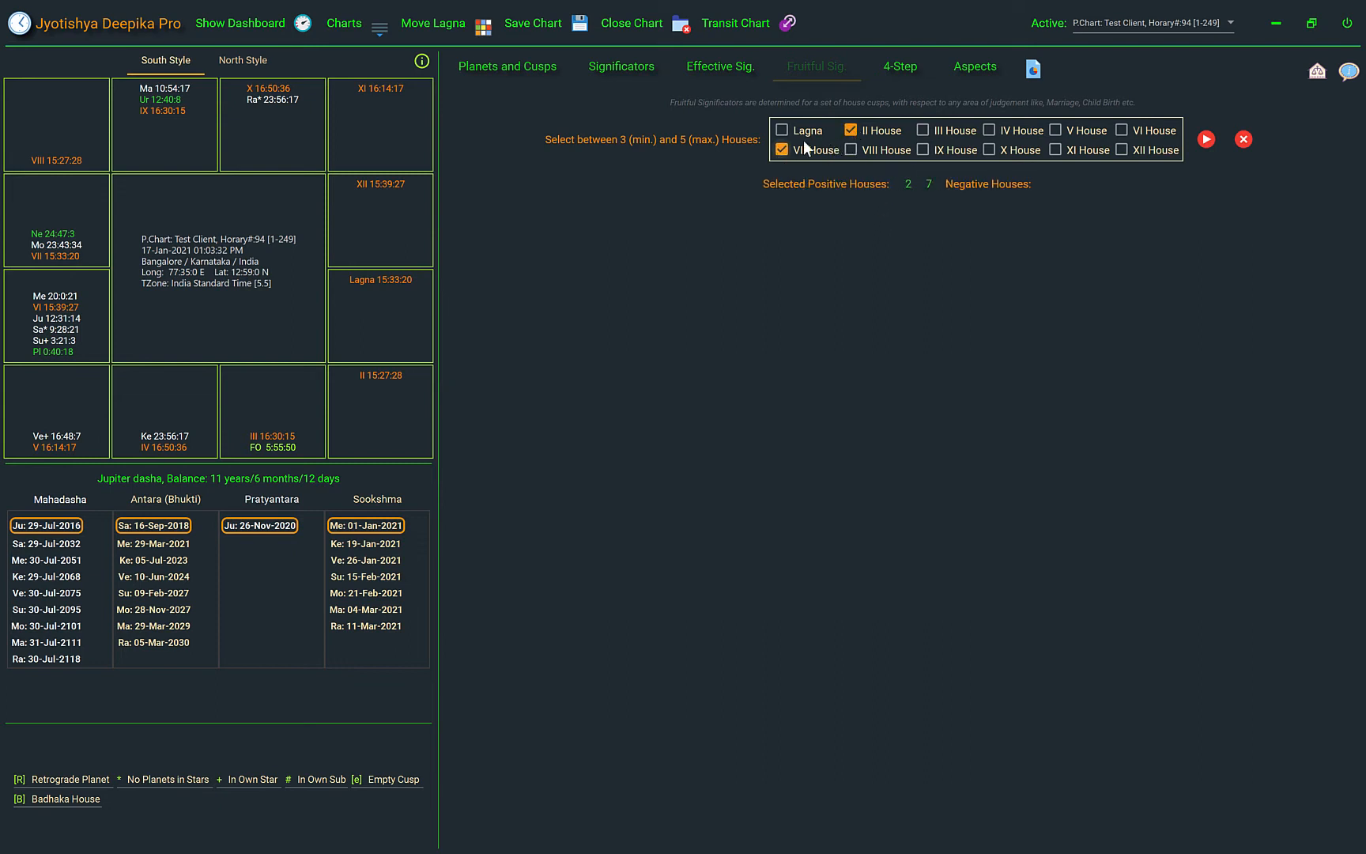
pyautogui.click(1057, 149)
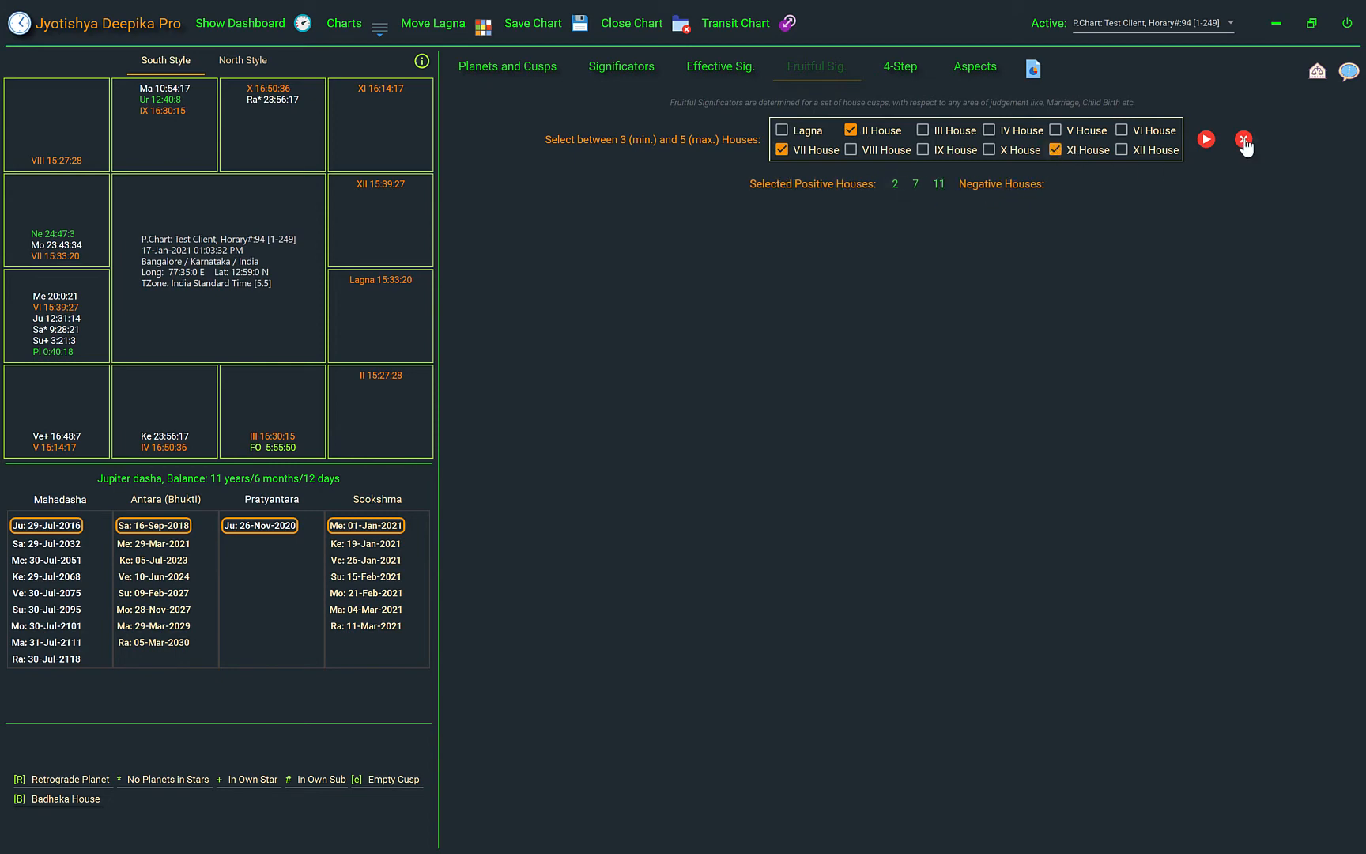
pyautogui.click(1206, 140)
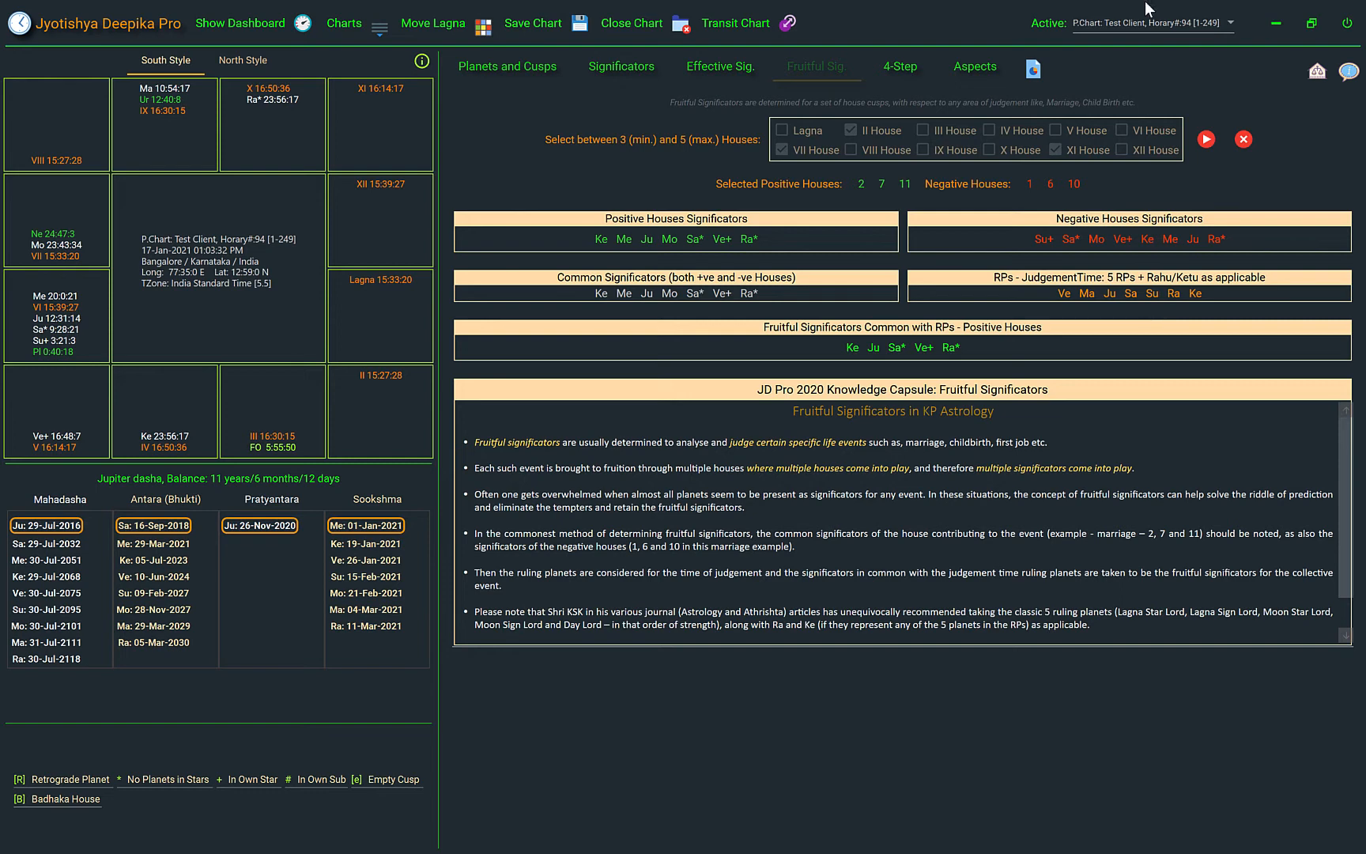
# Examine the four-step significations of Ketu and Venus, collapsing Ketu's details after reviewing them
pyautogui.click(902, 67)
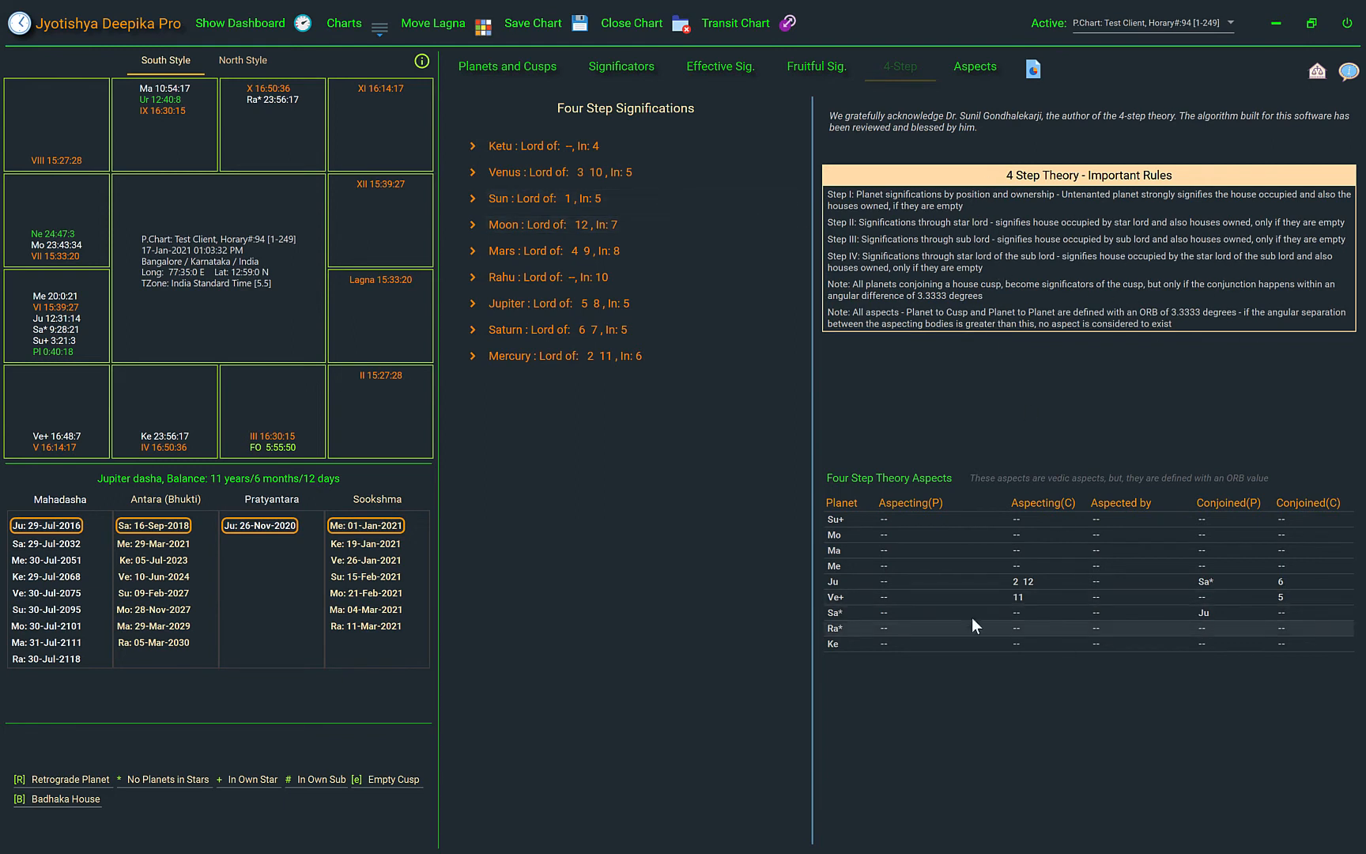
pyautogui.click(507, 146)
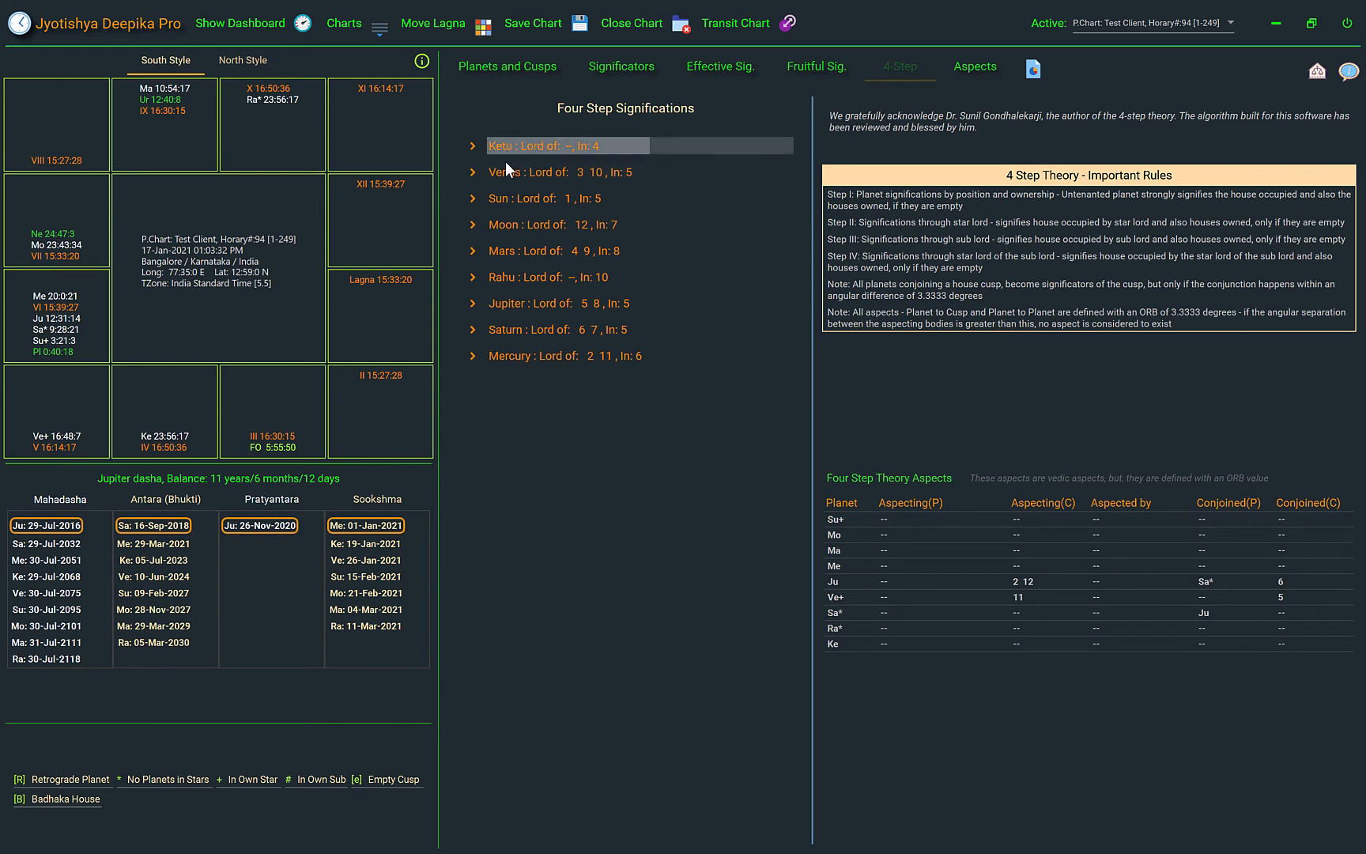
pyautogui.click(473, 146)
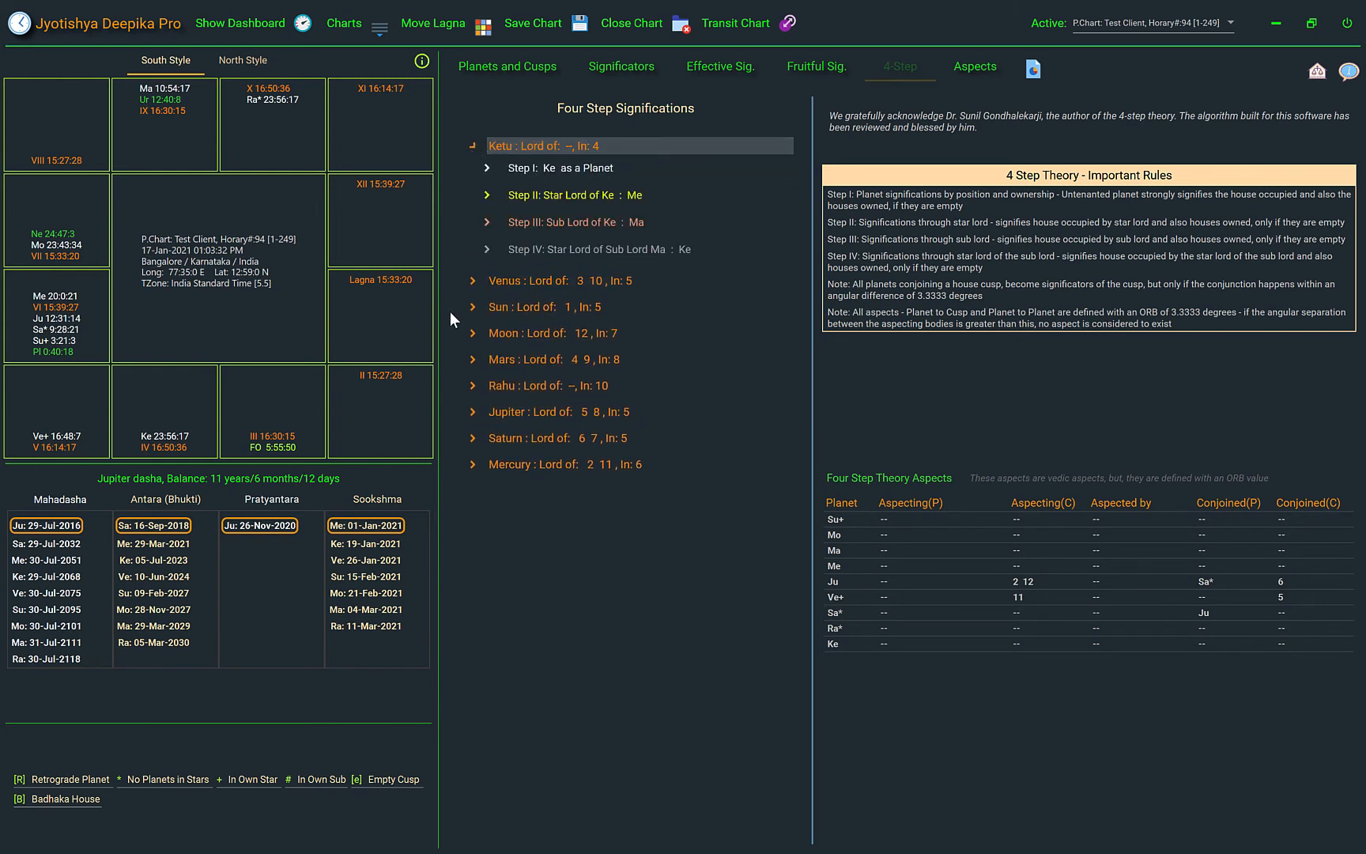
pyautogui.click(473, 281)
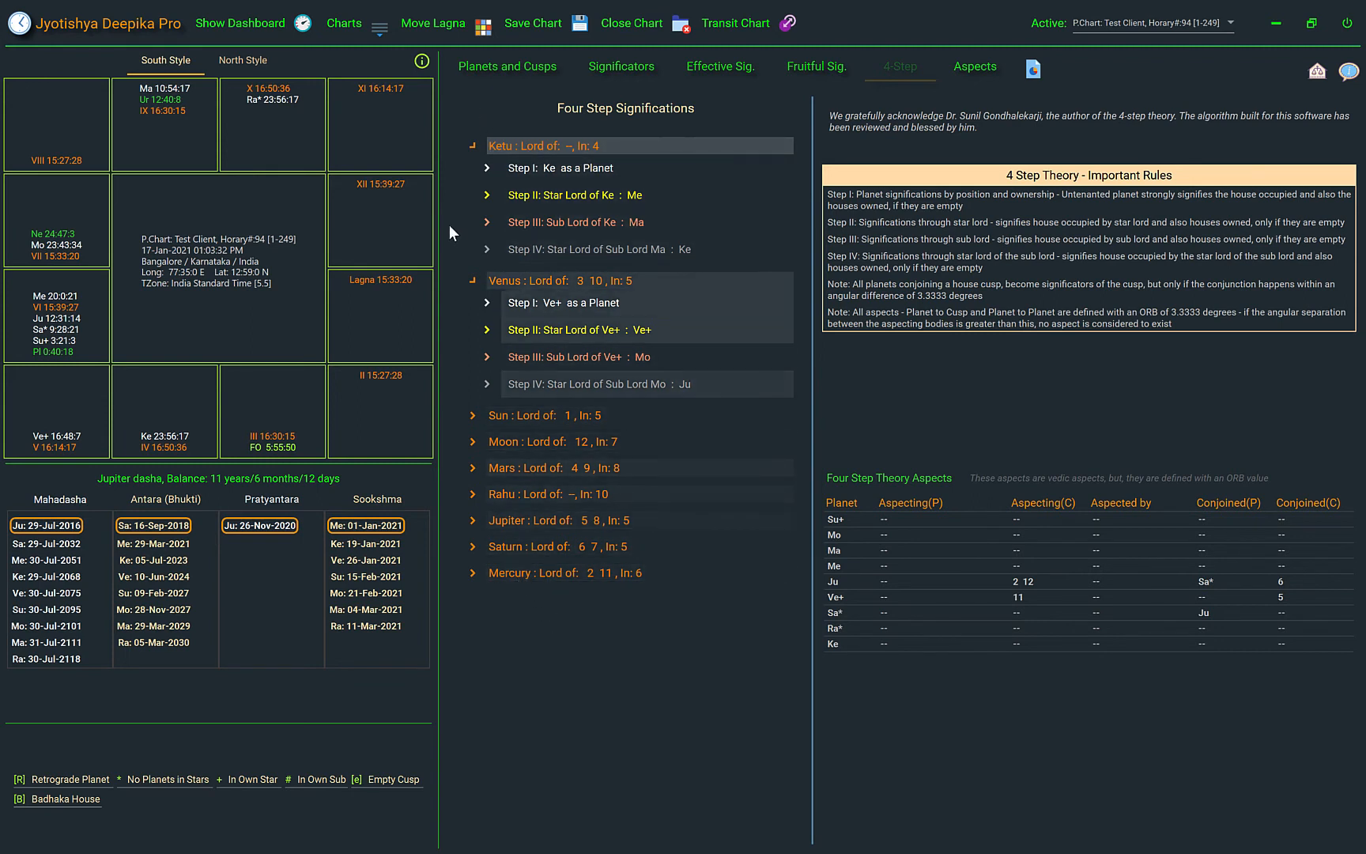
pyautogui.click(472, 146)
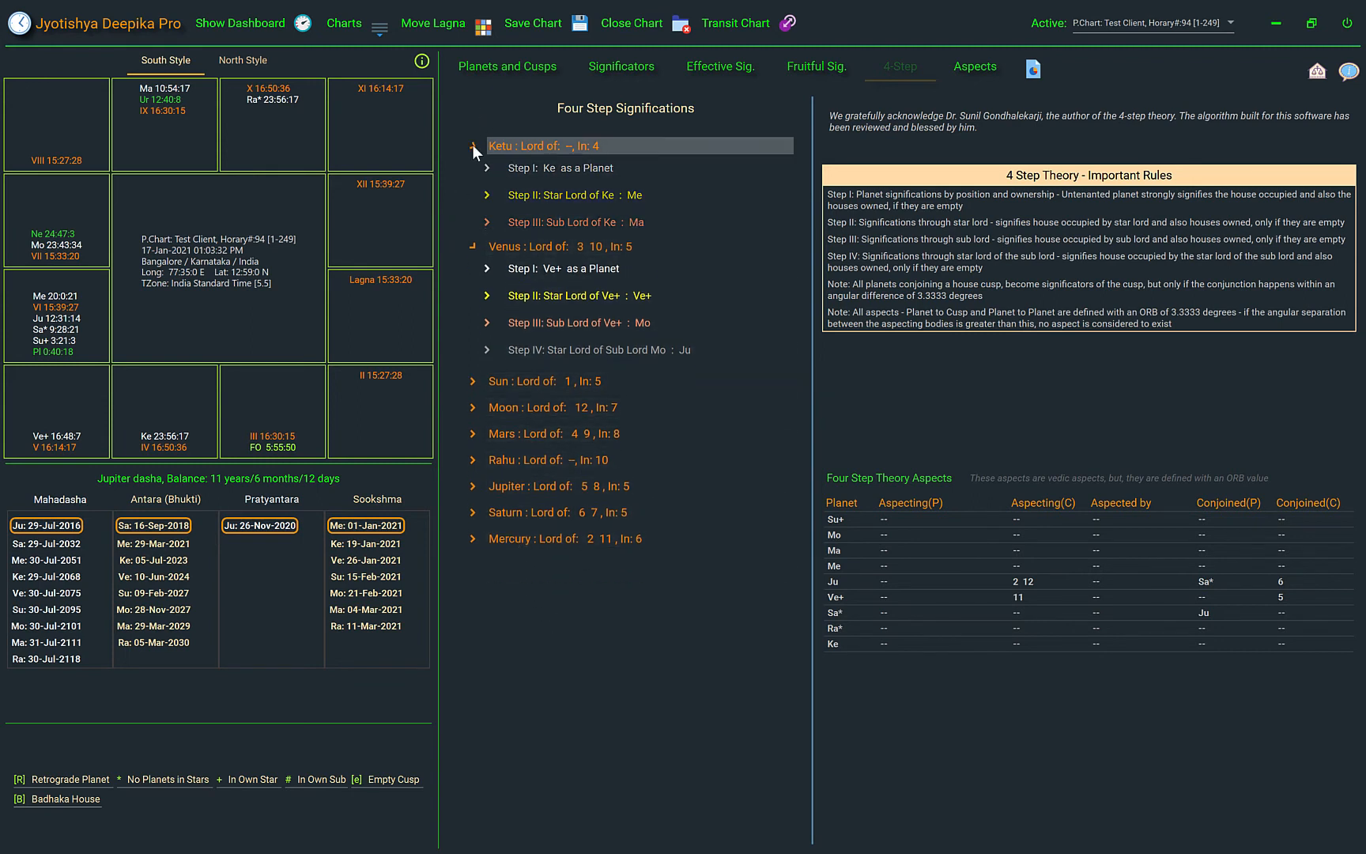
# Compare the planet, cusp and Vedic aspect tables with the orb-based Four Step Theory aspects
pyautogui.click(982, 68)
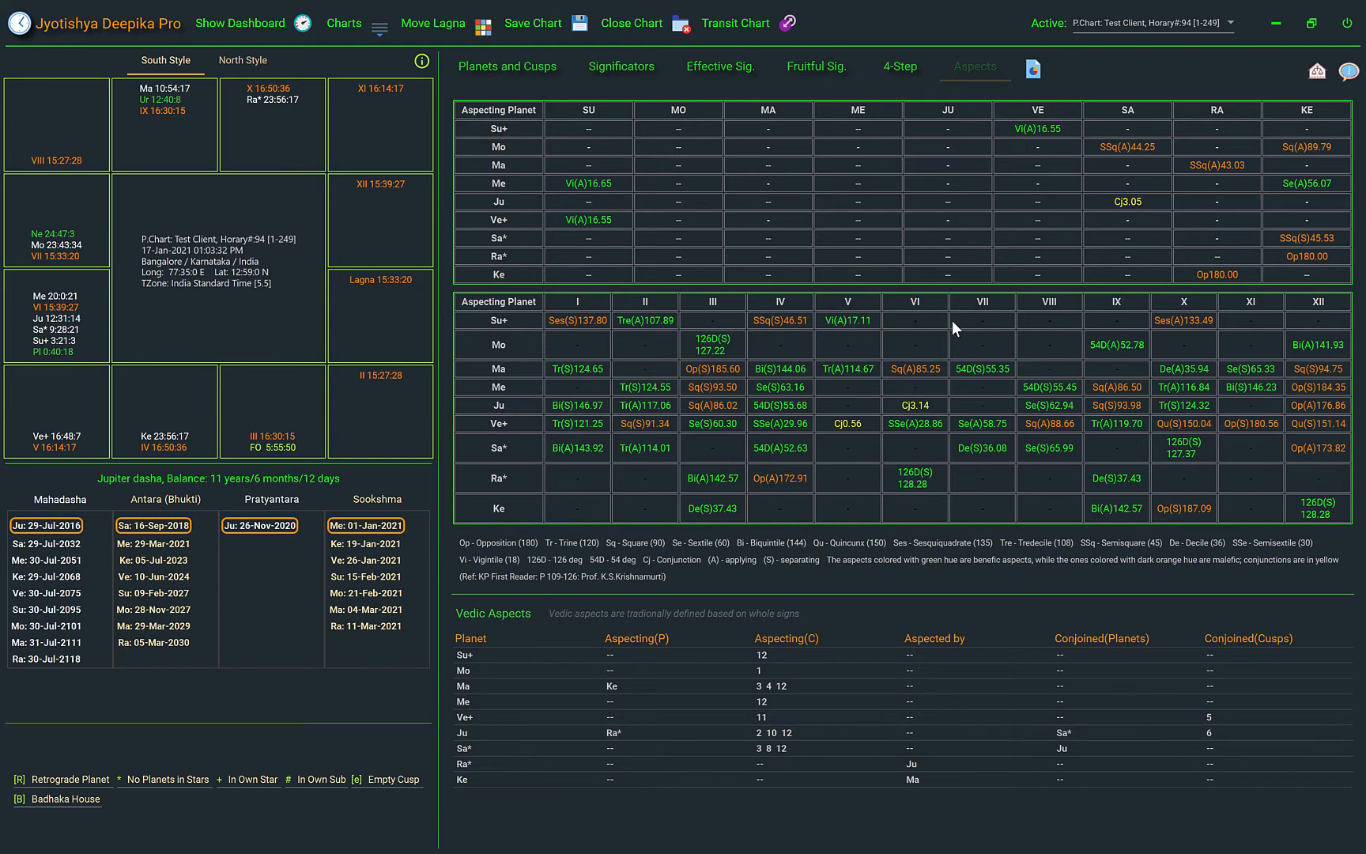
pyautogui.click(906, 68)
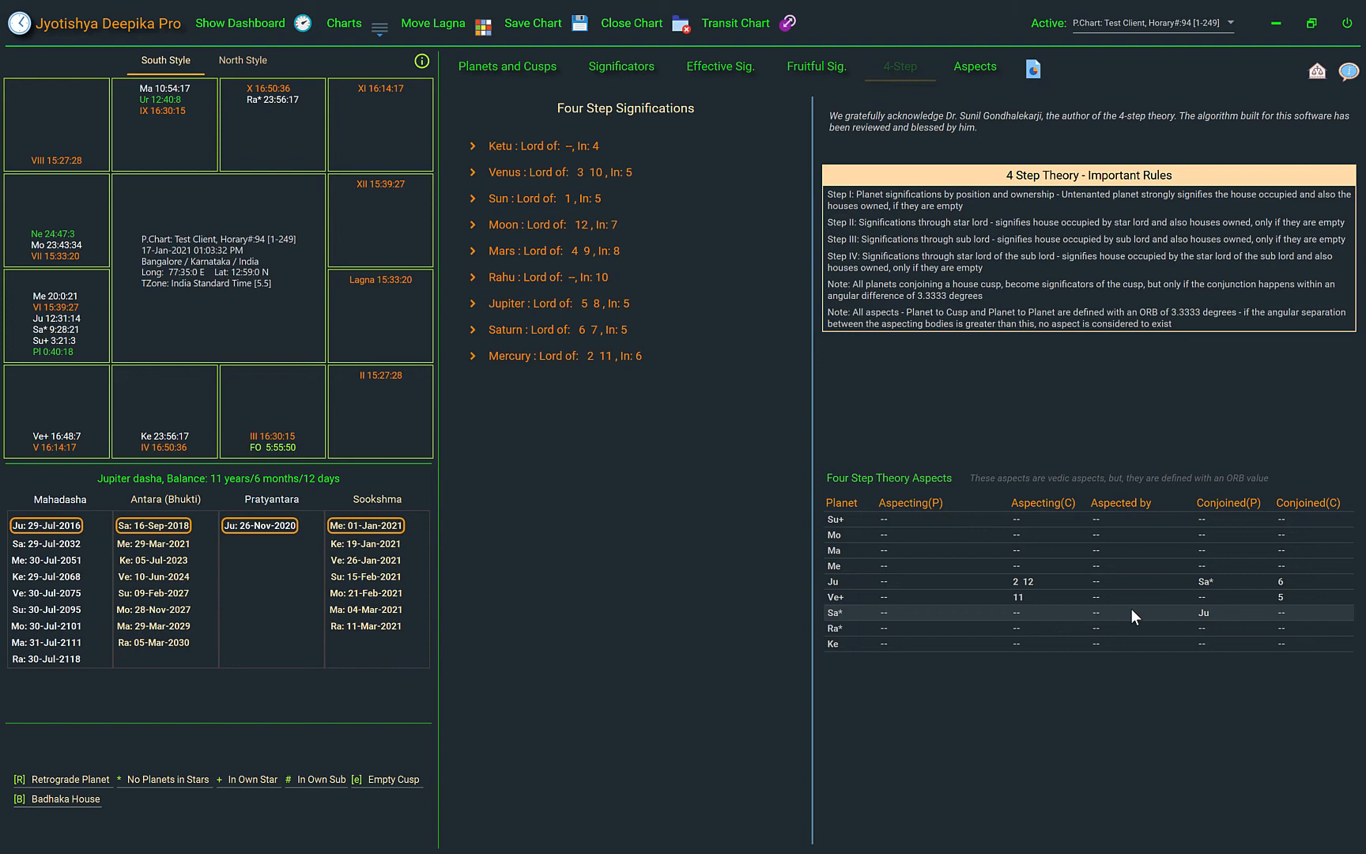
pyautogui.click(984, 71)
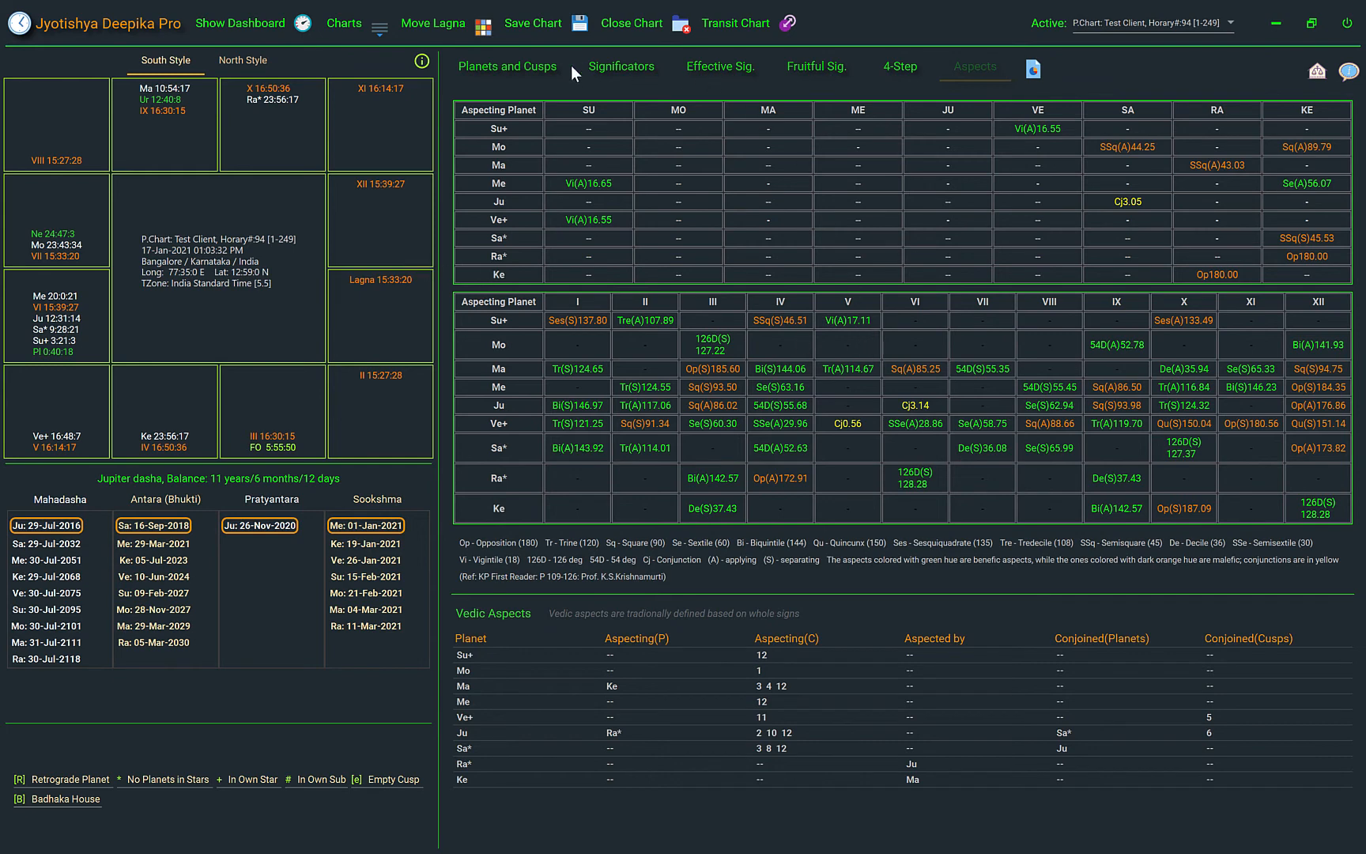
# Return to the Planets and Cusps view and move the chart's Lagna to the VII cusp
pyautogui.click(516, 65)
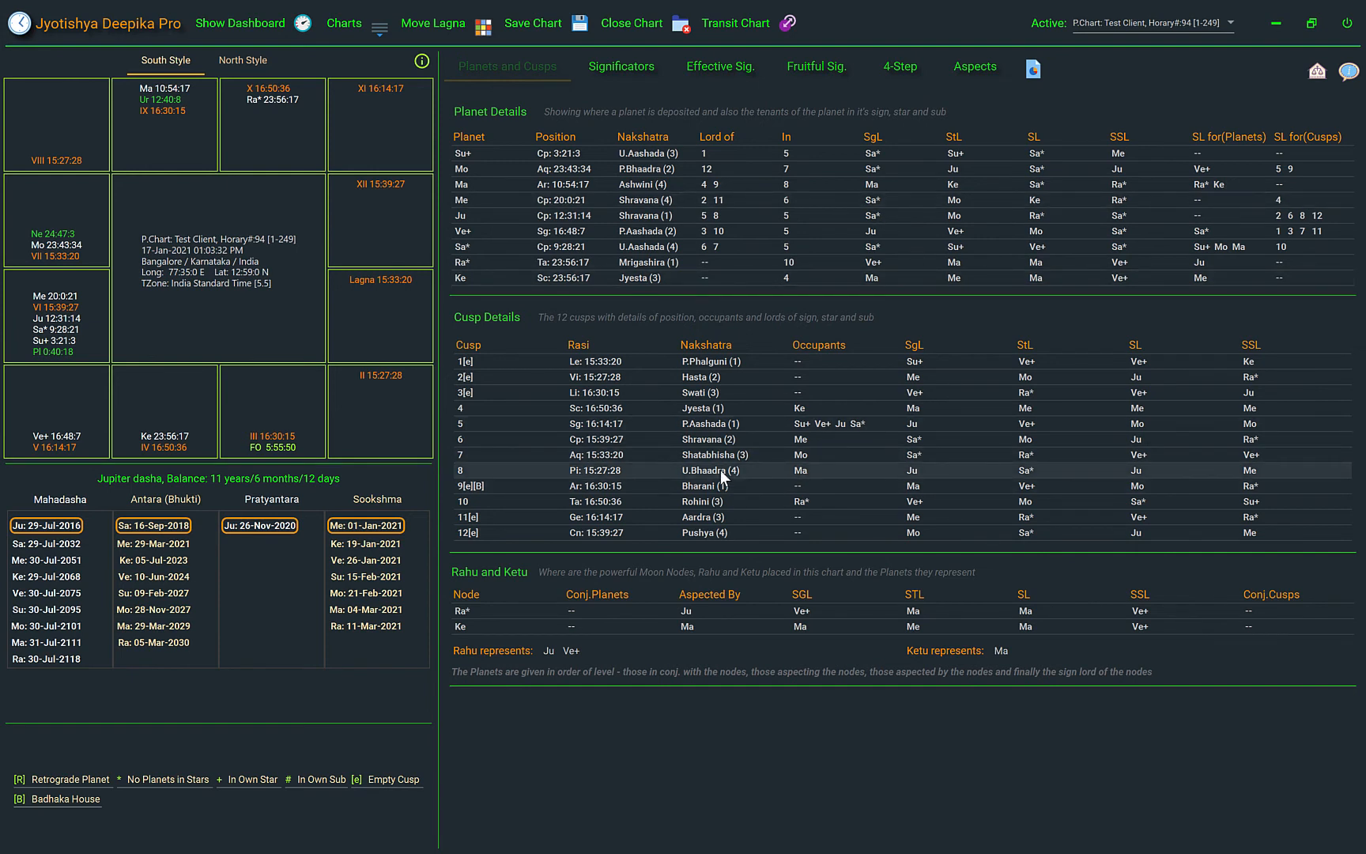
pyautogui.click(480, 36)
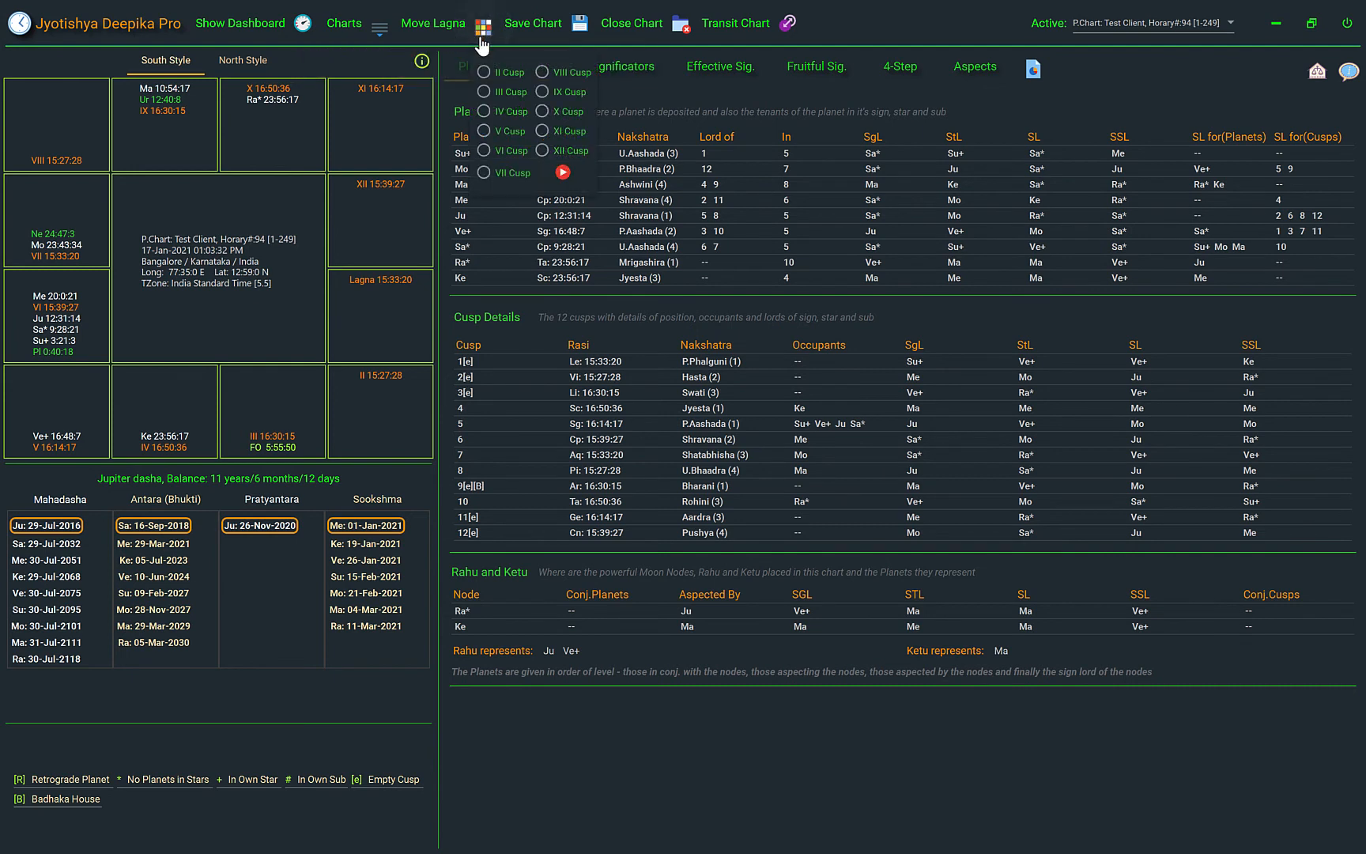
pyautogui.click(482, 173)
pyautogui.click(562, 173)
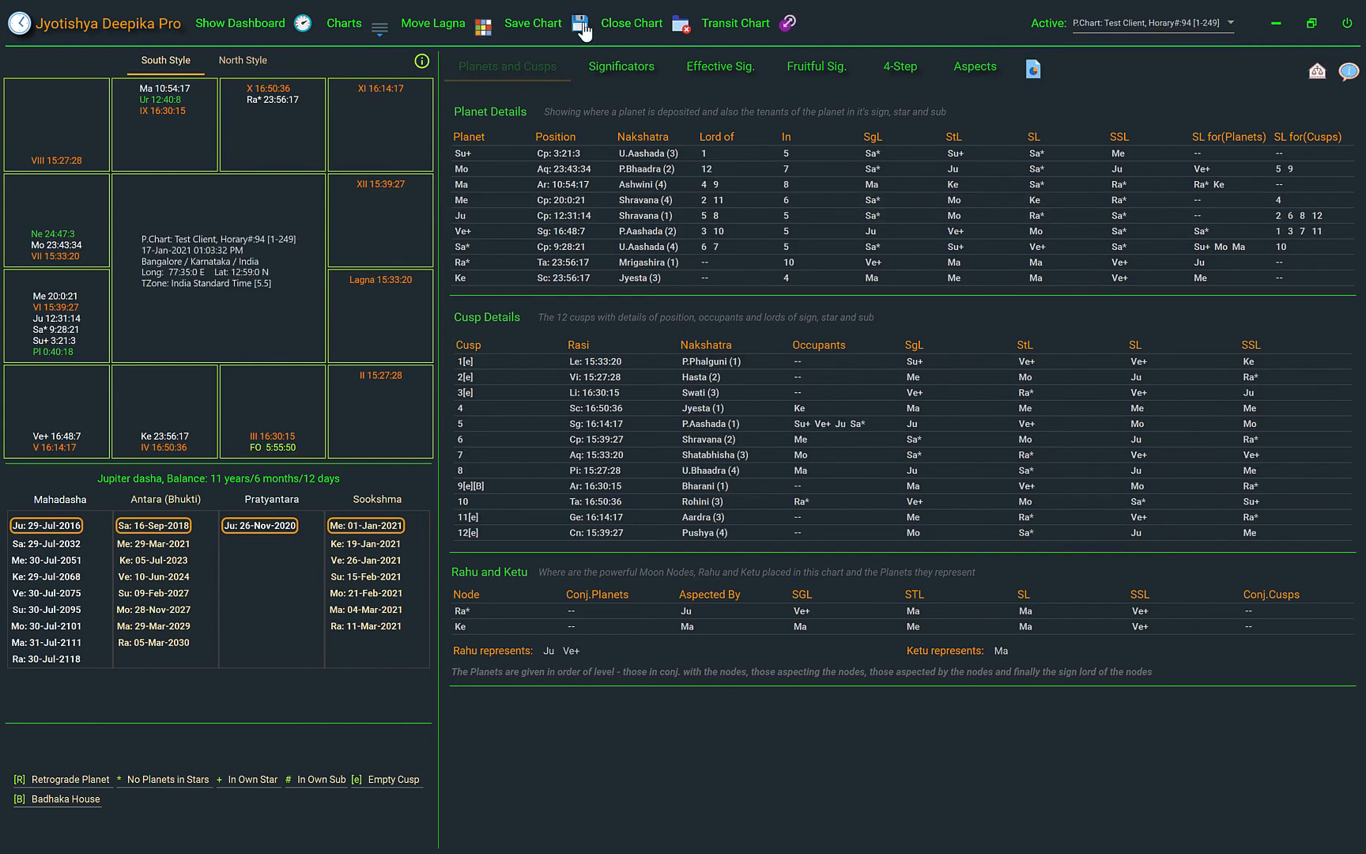
# Save the horary number 94 Prashna chart to the Desktop as Test_Client_94_[[1-249]]
pyautogui.click(580, 30)
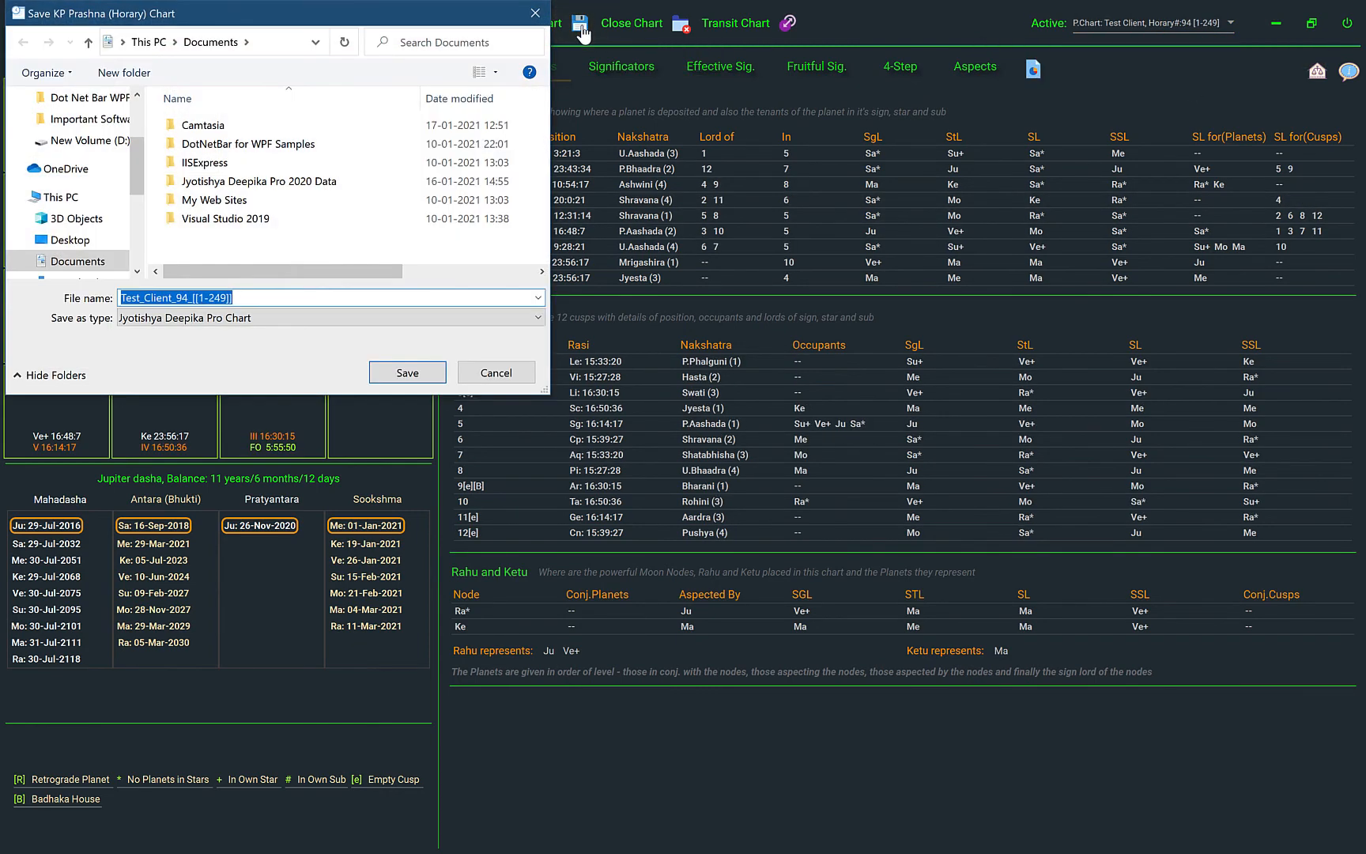
pyautogui.moveTo(421, 26); pyautogui.dragTo(661, 71)
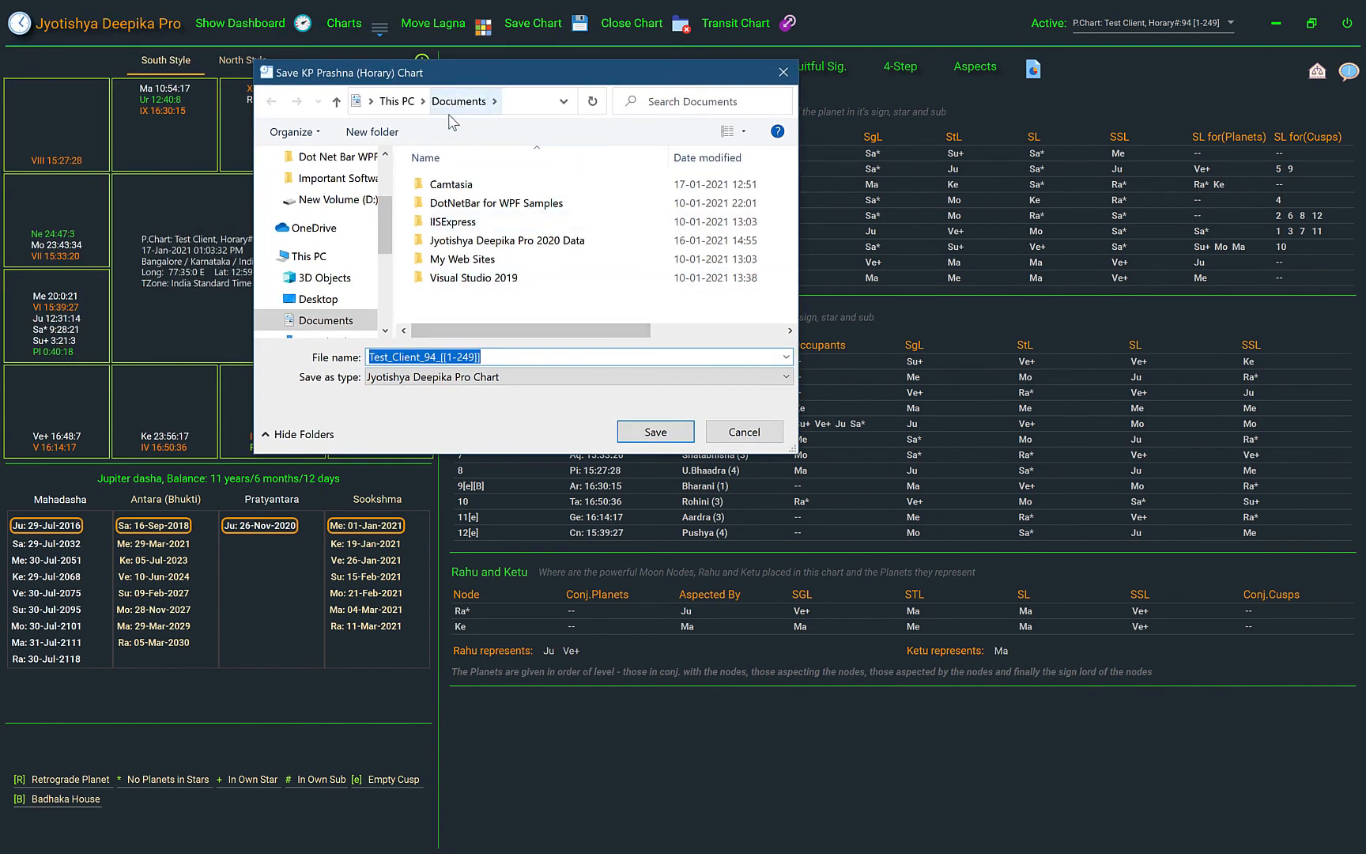
pyautogui.click(316, 300)
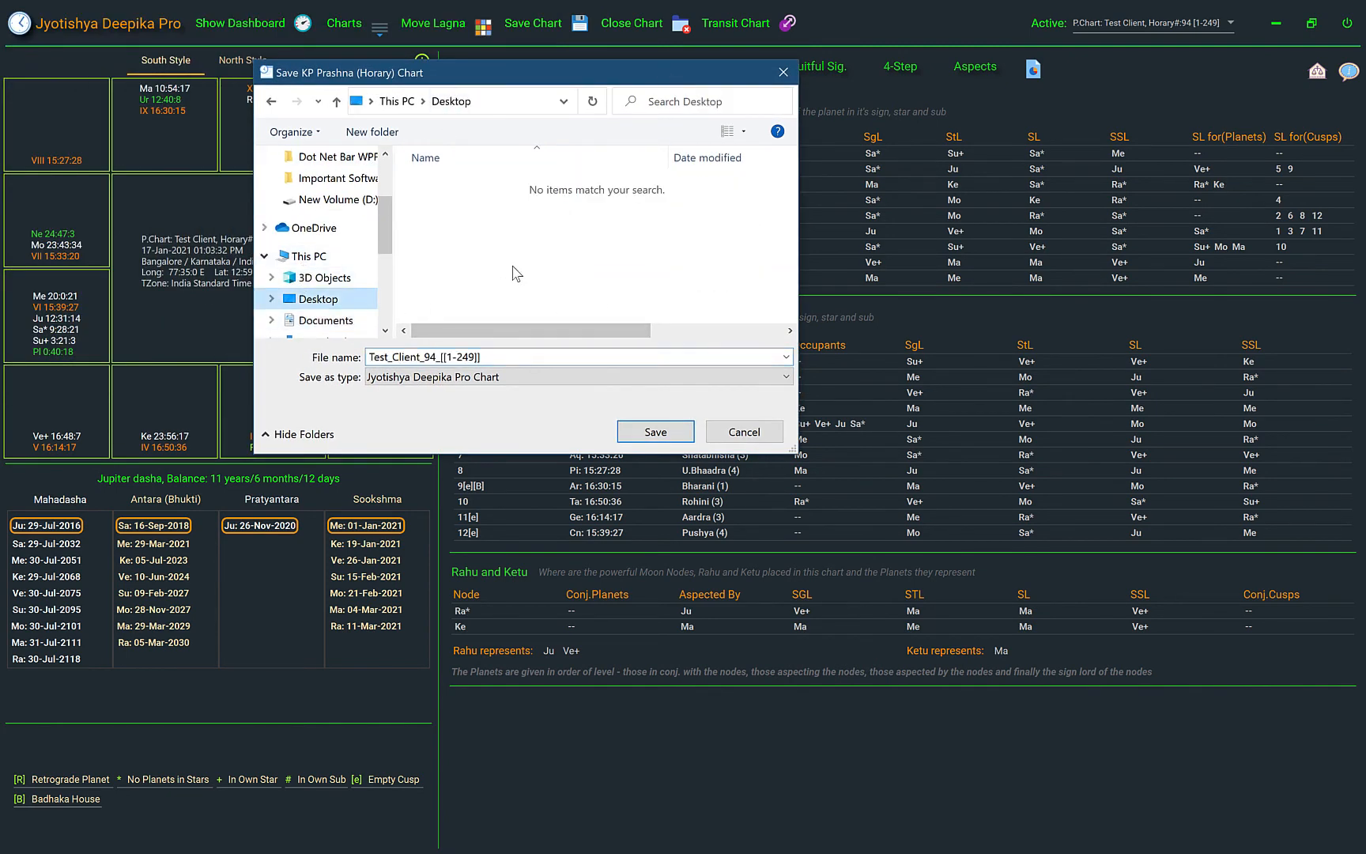
pyautogui.click(639, 438)
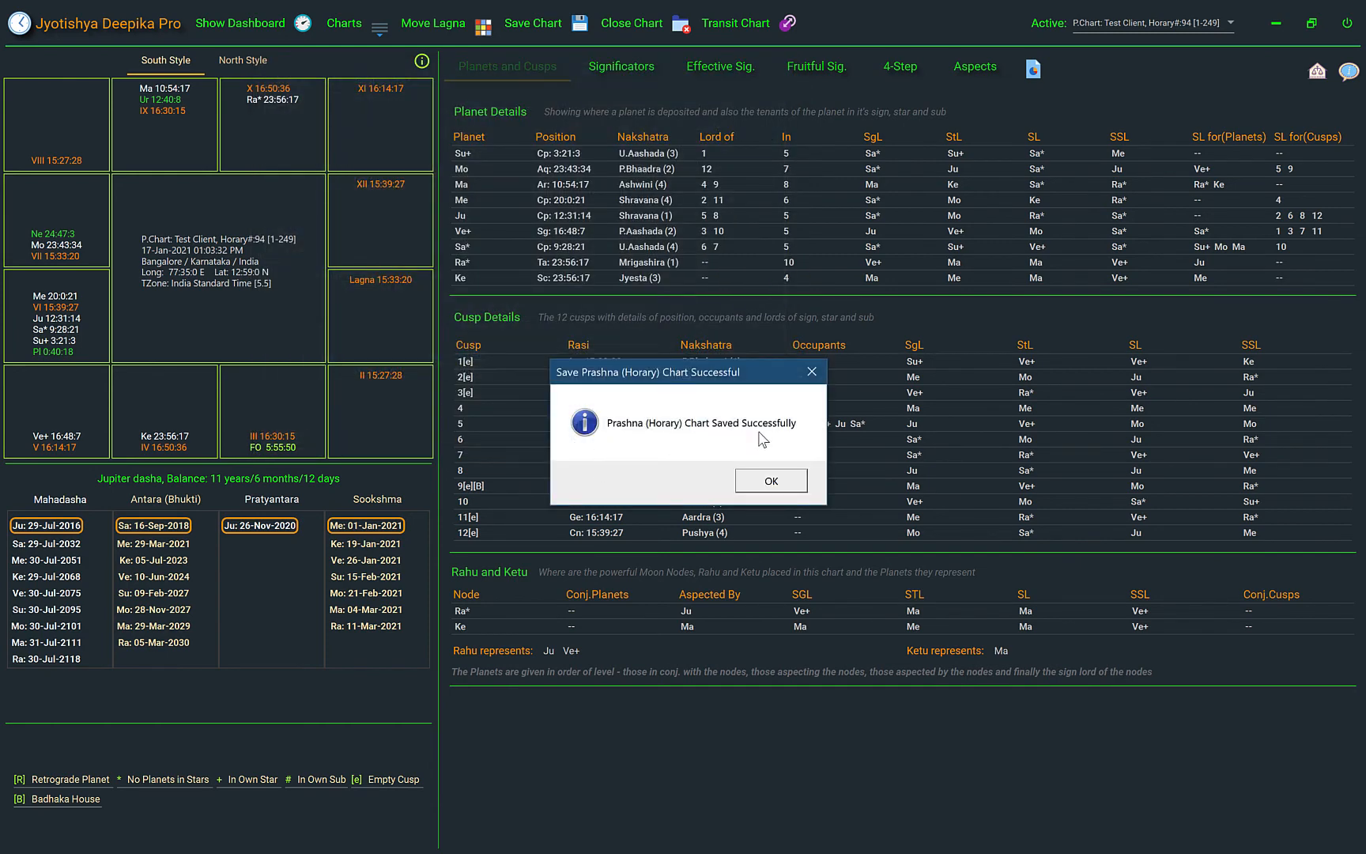
pyautogui.click(770, 480)
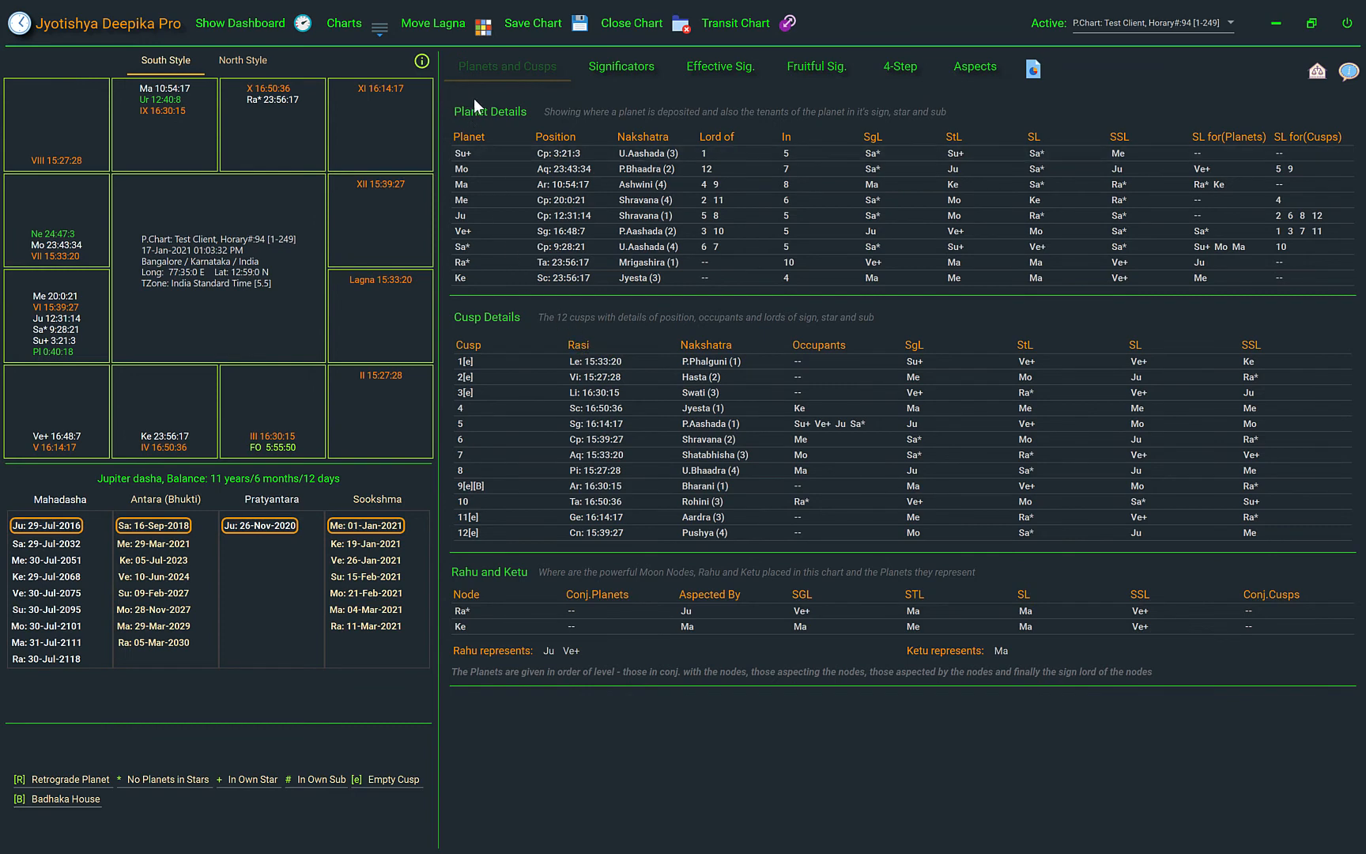
pyautogui.click(581, 24)
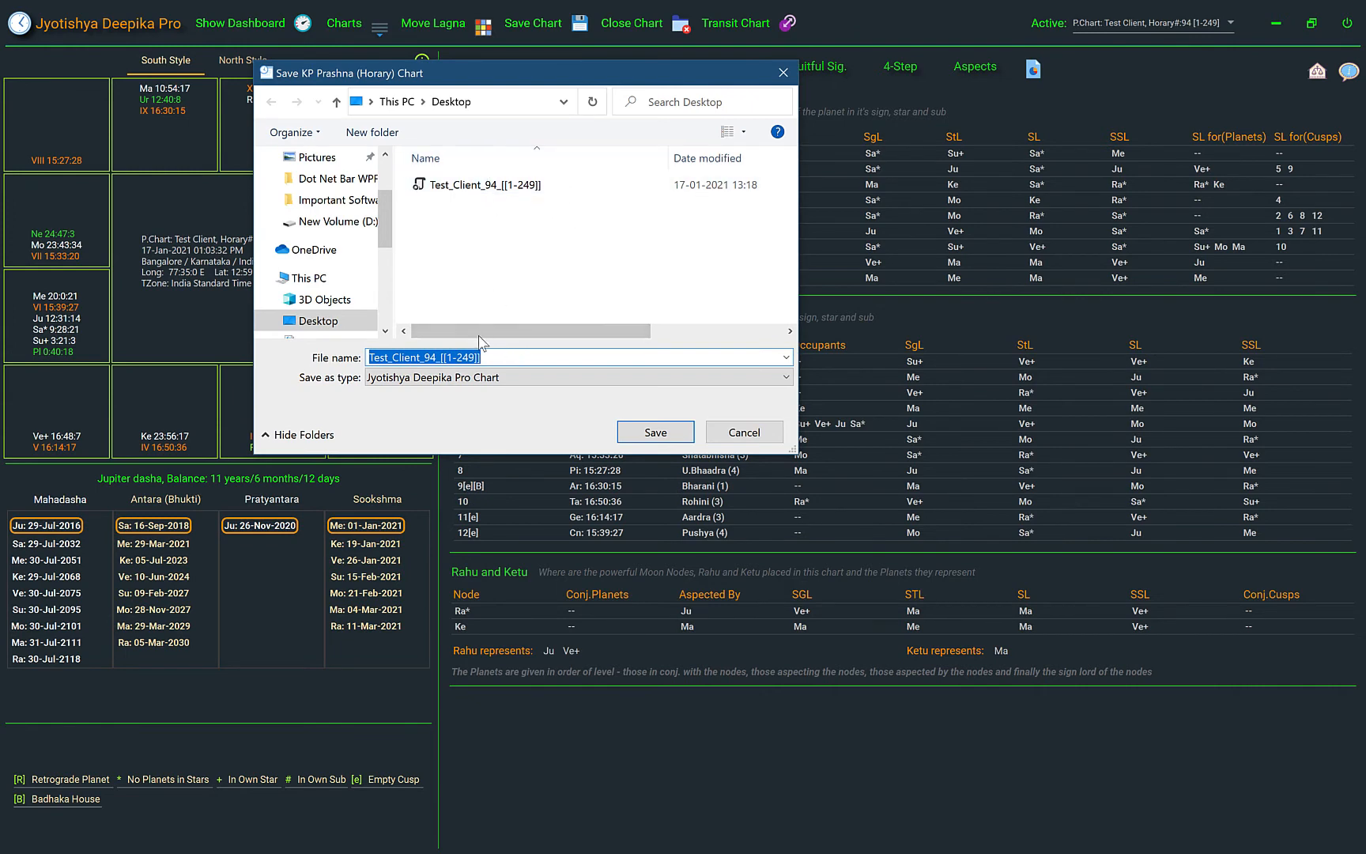
pyautogui.click(447, 357)
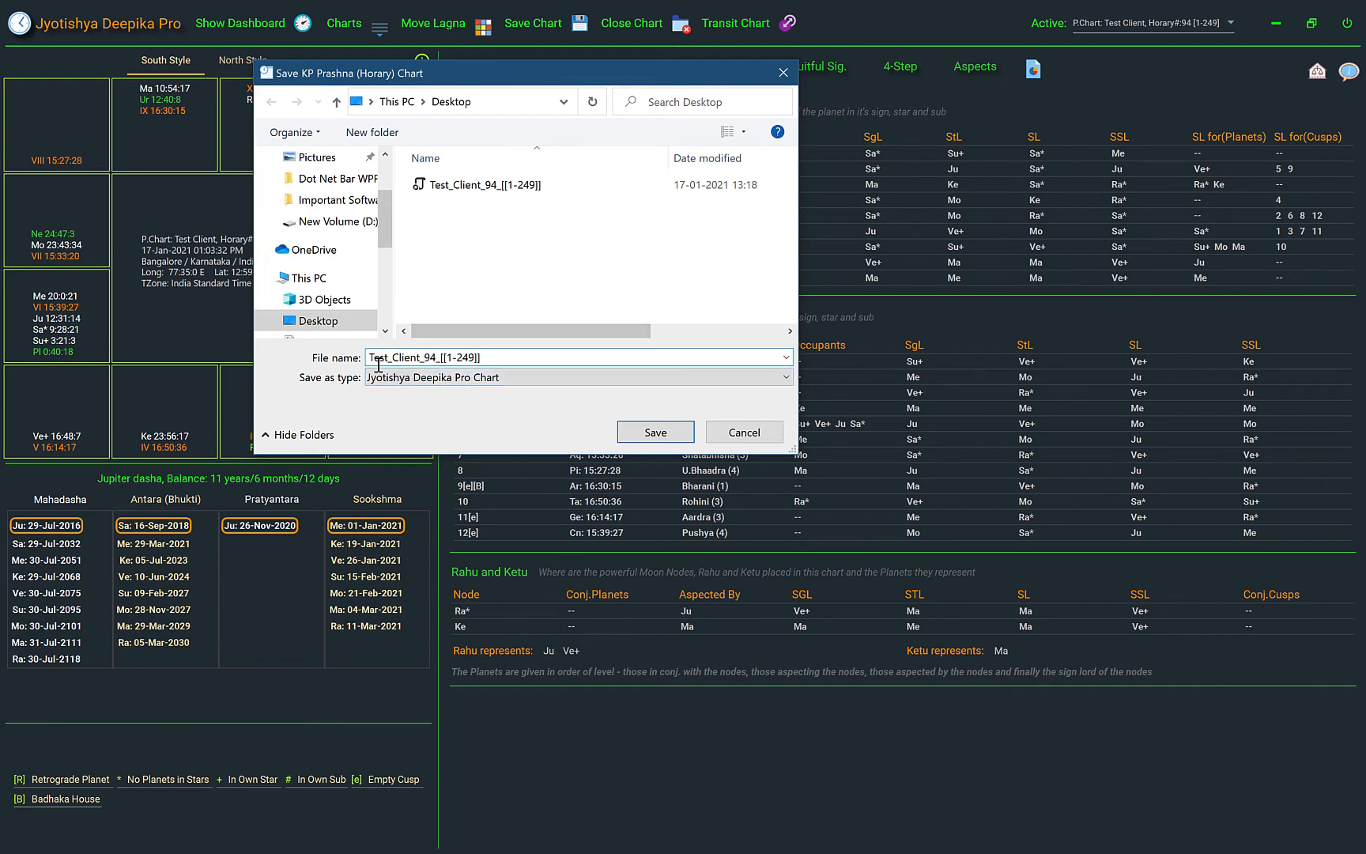
pyautogui.click(447, 358)
pyautogui.moveTo(441, 358); pyautogui.dragTo(500, 359)
pyautogui.click(461, 360)
pyautogui.moveTo(436, 357); pyautogui.dragTo(348, 366)
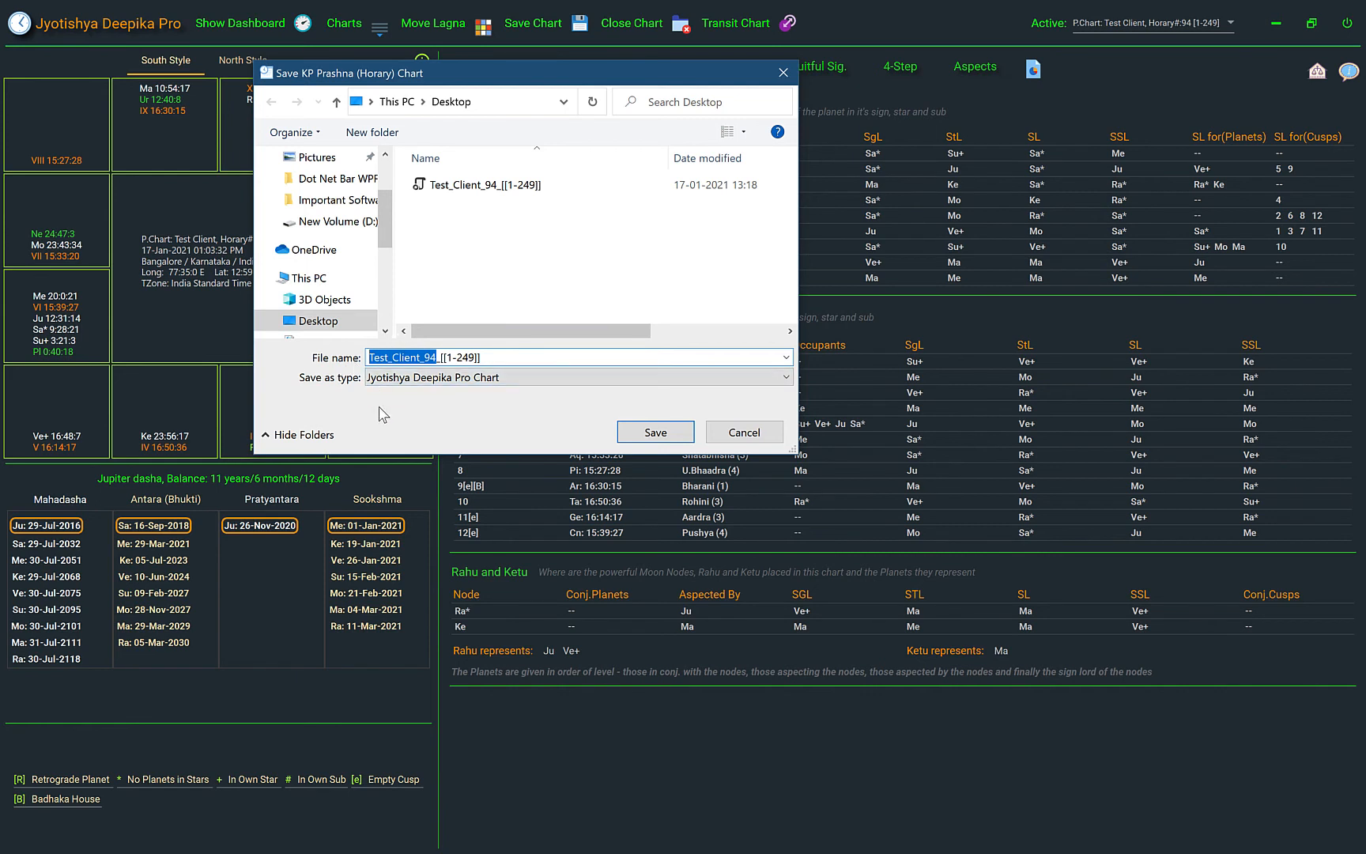
pyautogui.write('KP Horary')
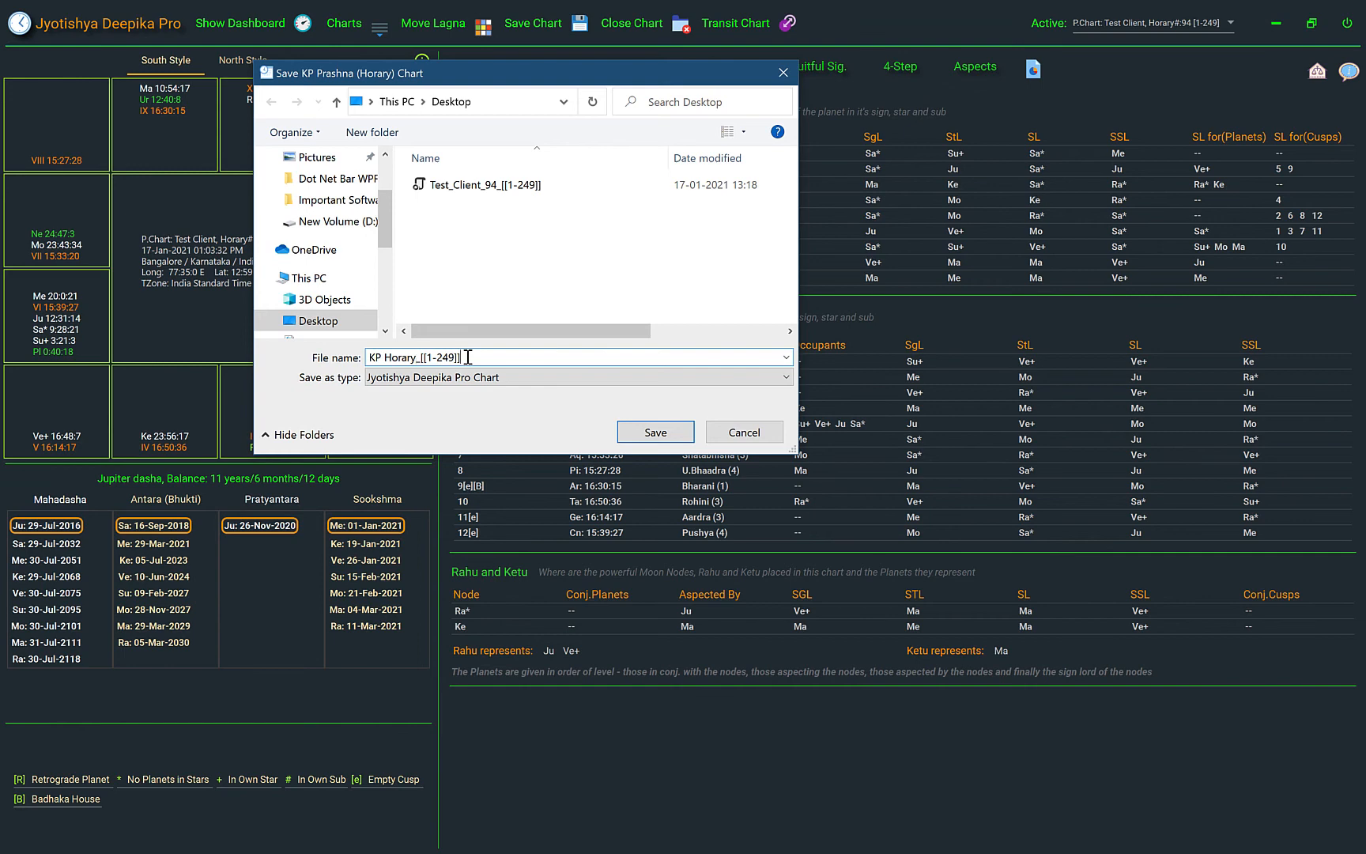
pyautogui.click(744, 433)
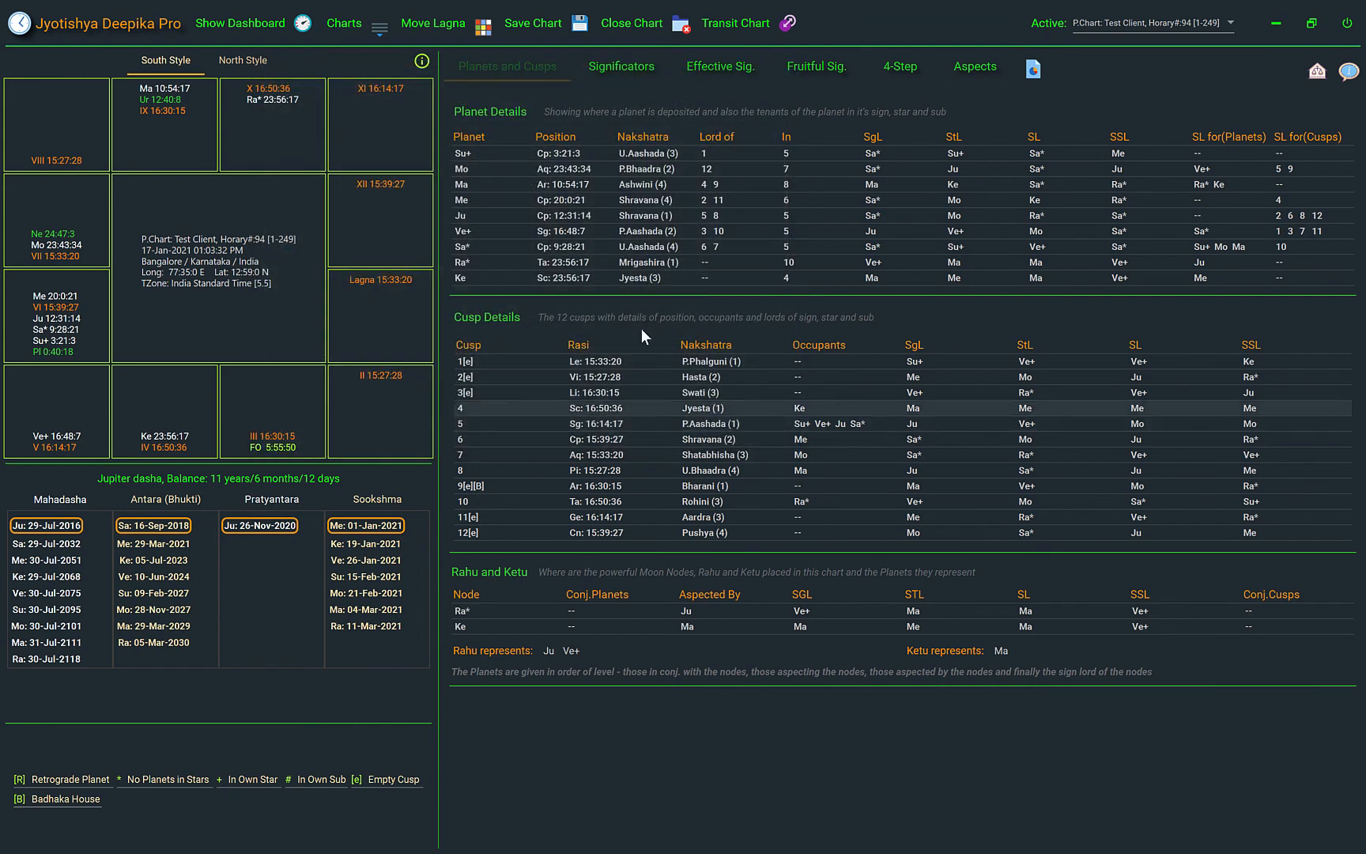
# Start a new KP Prashna (Horary) chart with "test client" as the client's name and "question" as the horary question
pyautogui.click(380, 31)
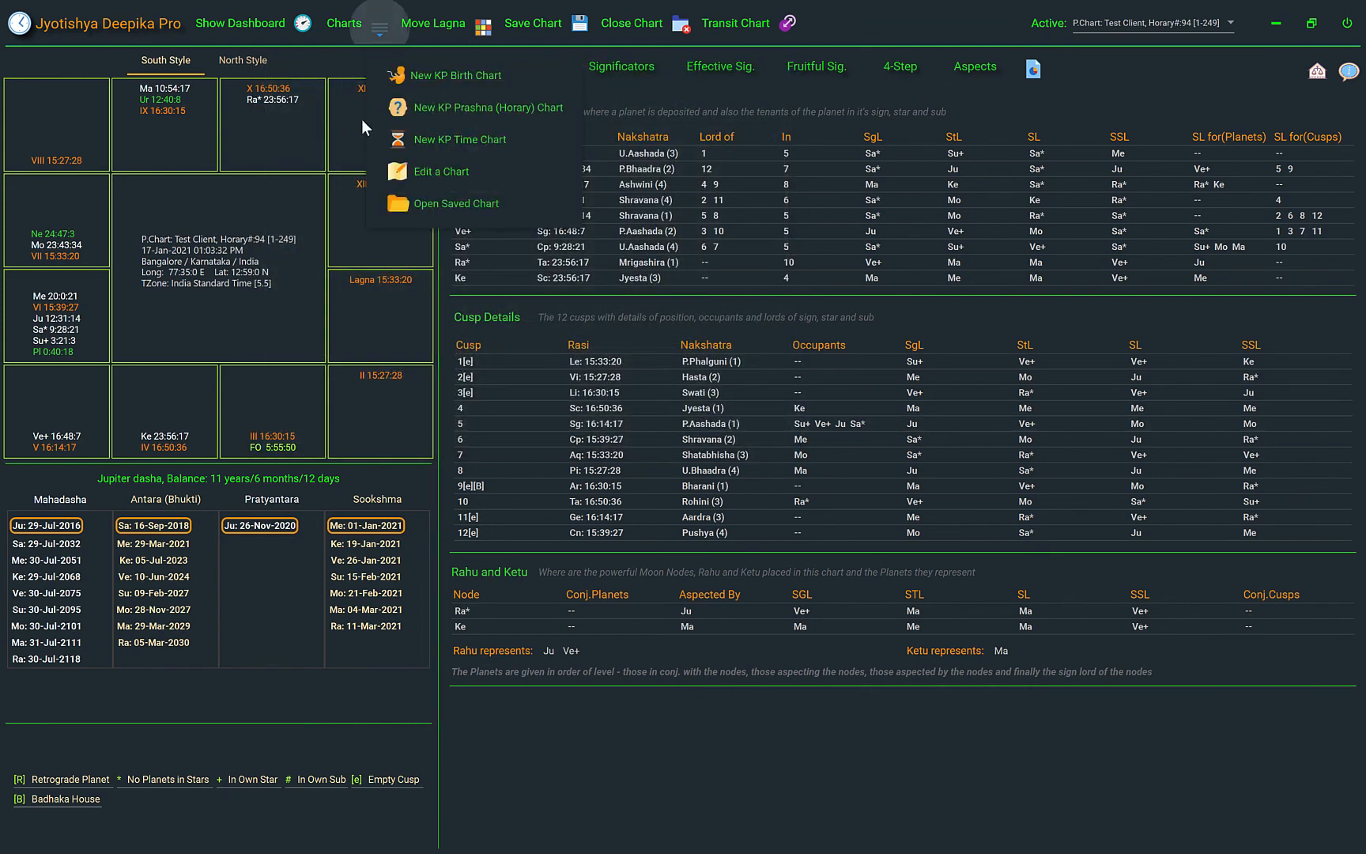
pyautogui.click(442, 108)
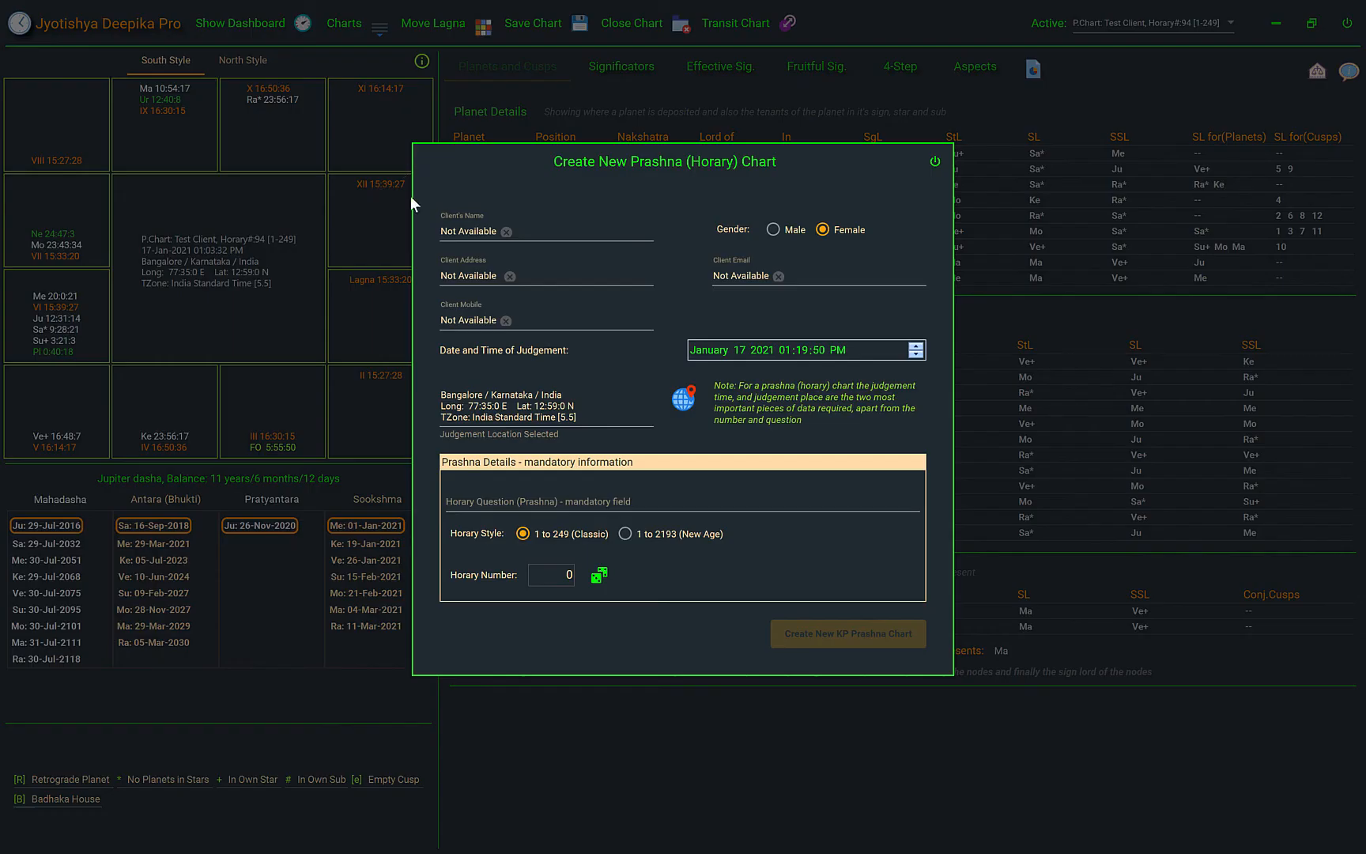
pyautogui.click(507, 232)
pyautogui.write('test client')
pyautogui.click(554, 500)
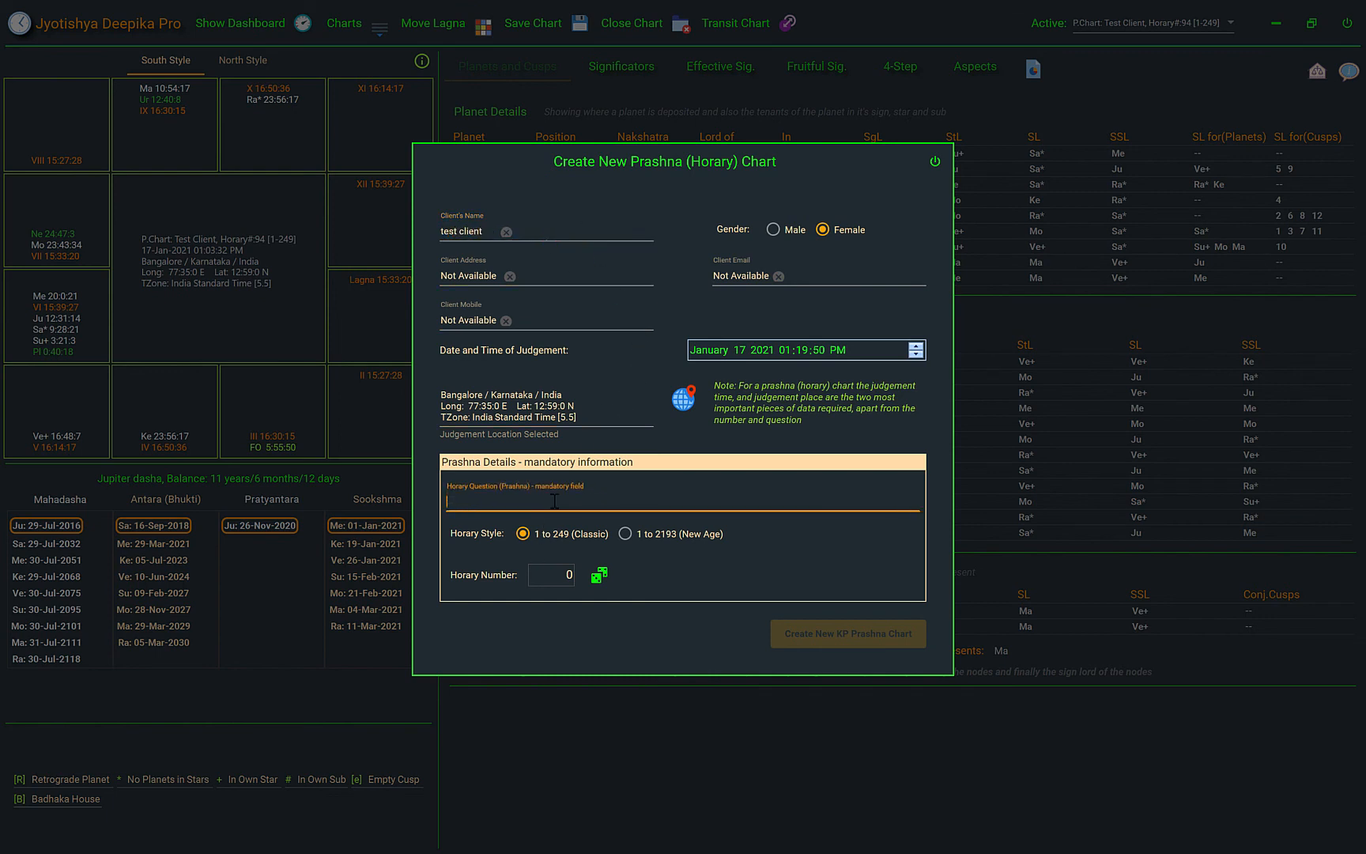
pyautogui.write('question')
# Set the horary style to 1 to 2193 (New Age) with horary number 78 and create the Prashna chart
pyautogui.click(625, 535)
pyautogui.click(600, 578)
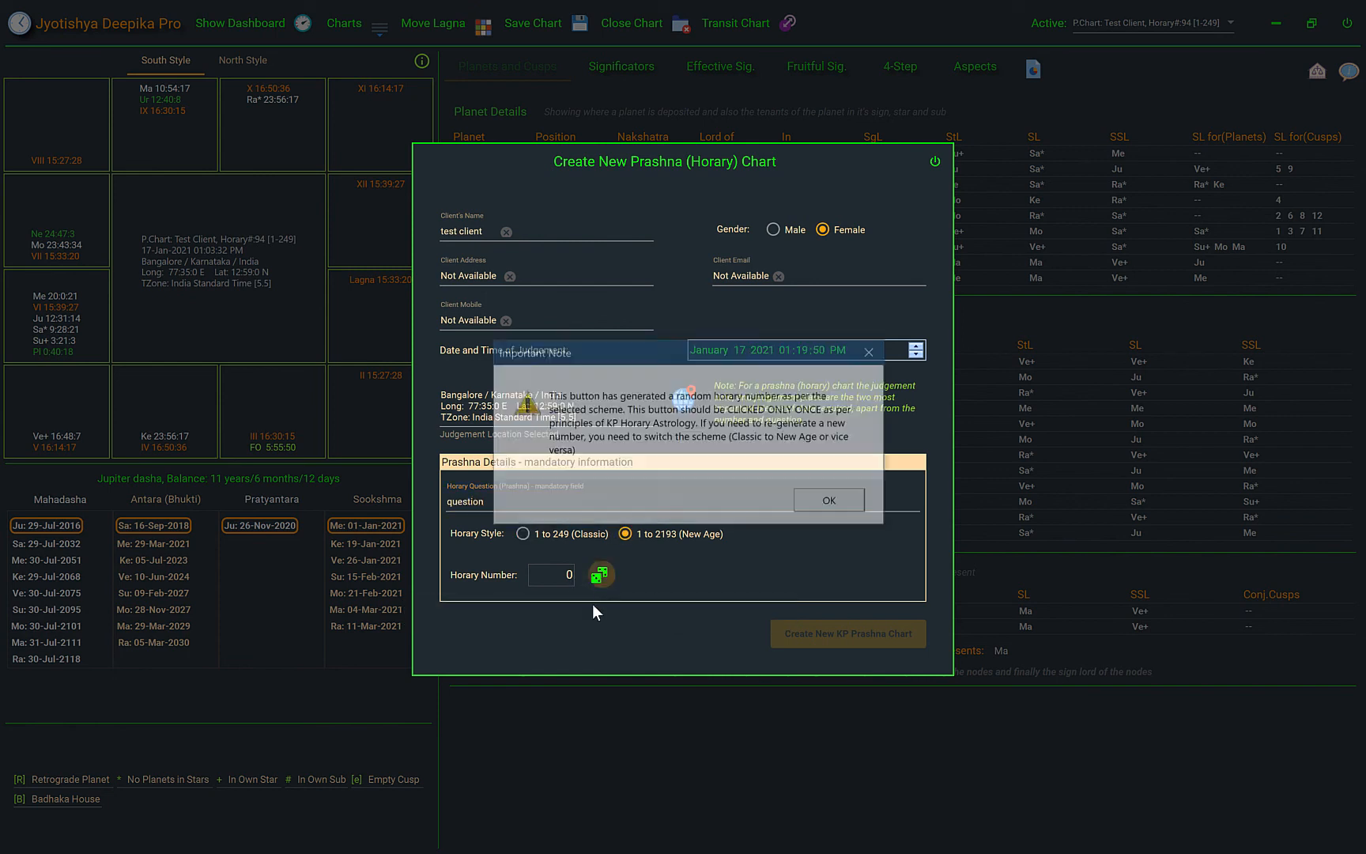
pyautogui.click(837, 503)
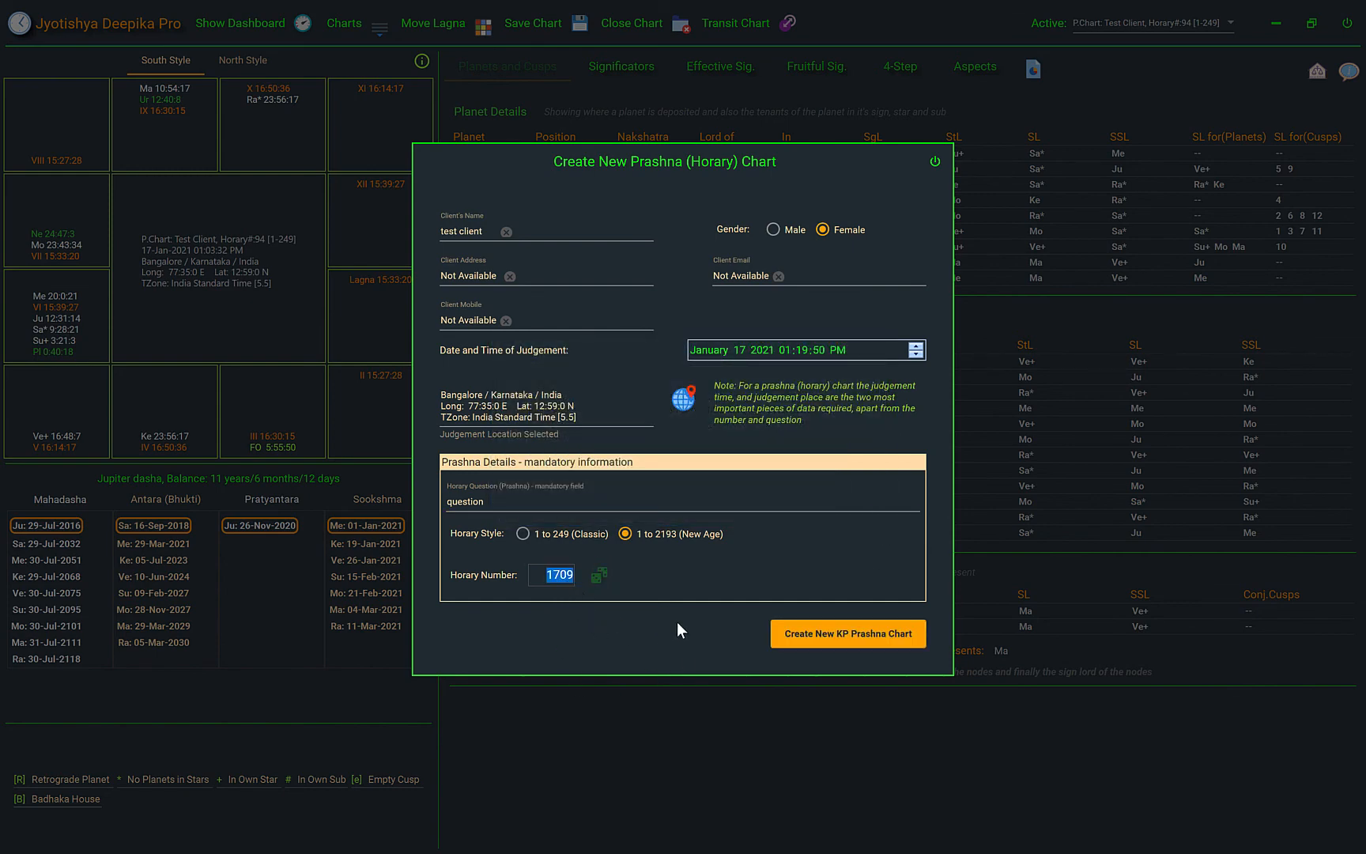
pyautogui.write('78')
pyautogui.click(801, 642)
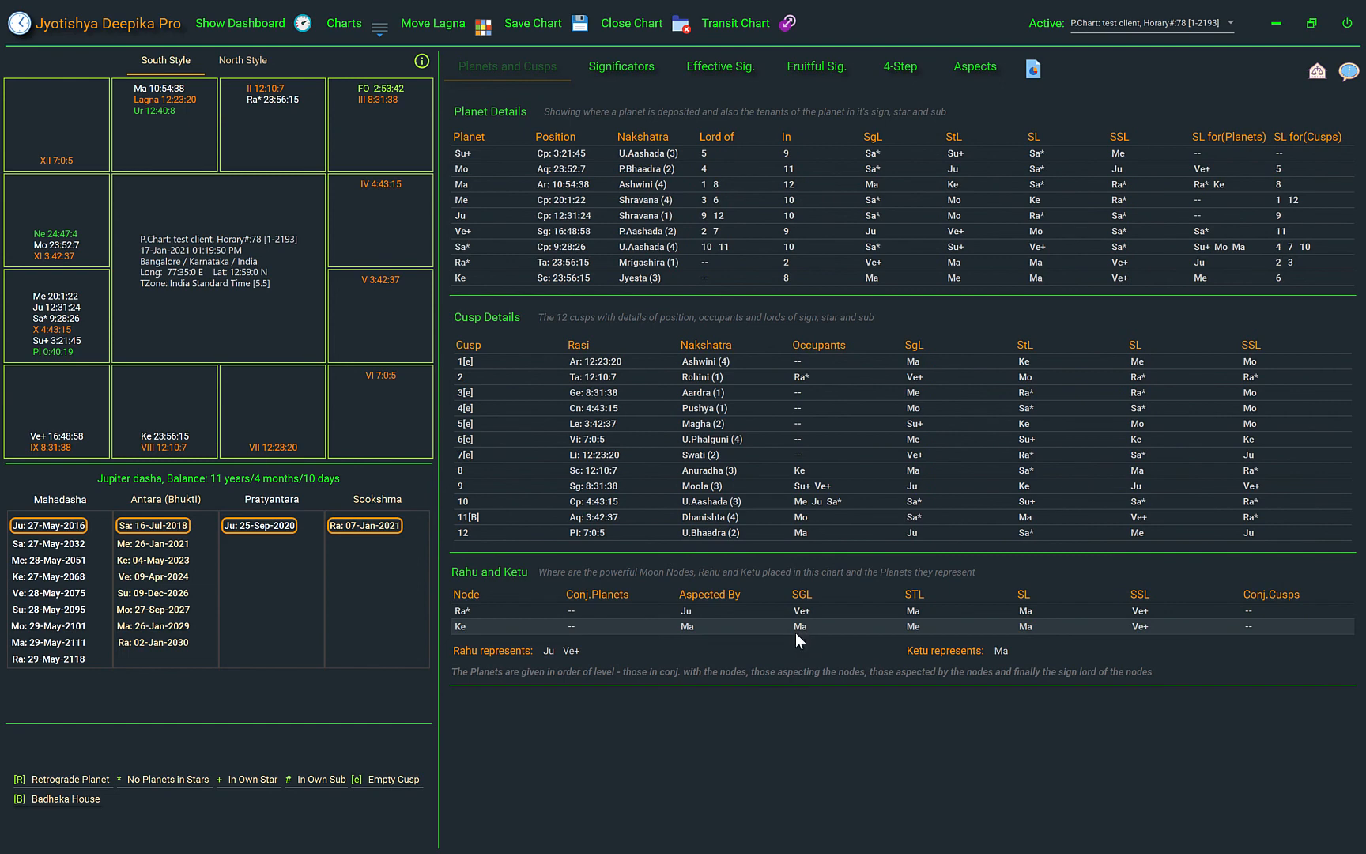
pyautogui.click(578, 38)
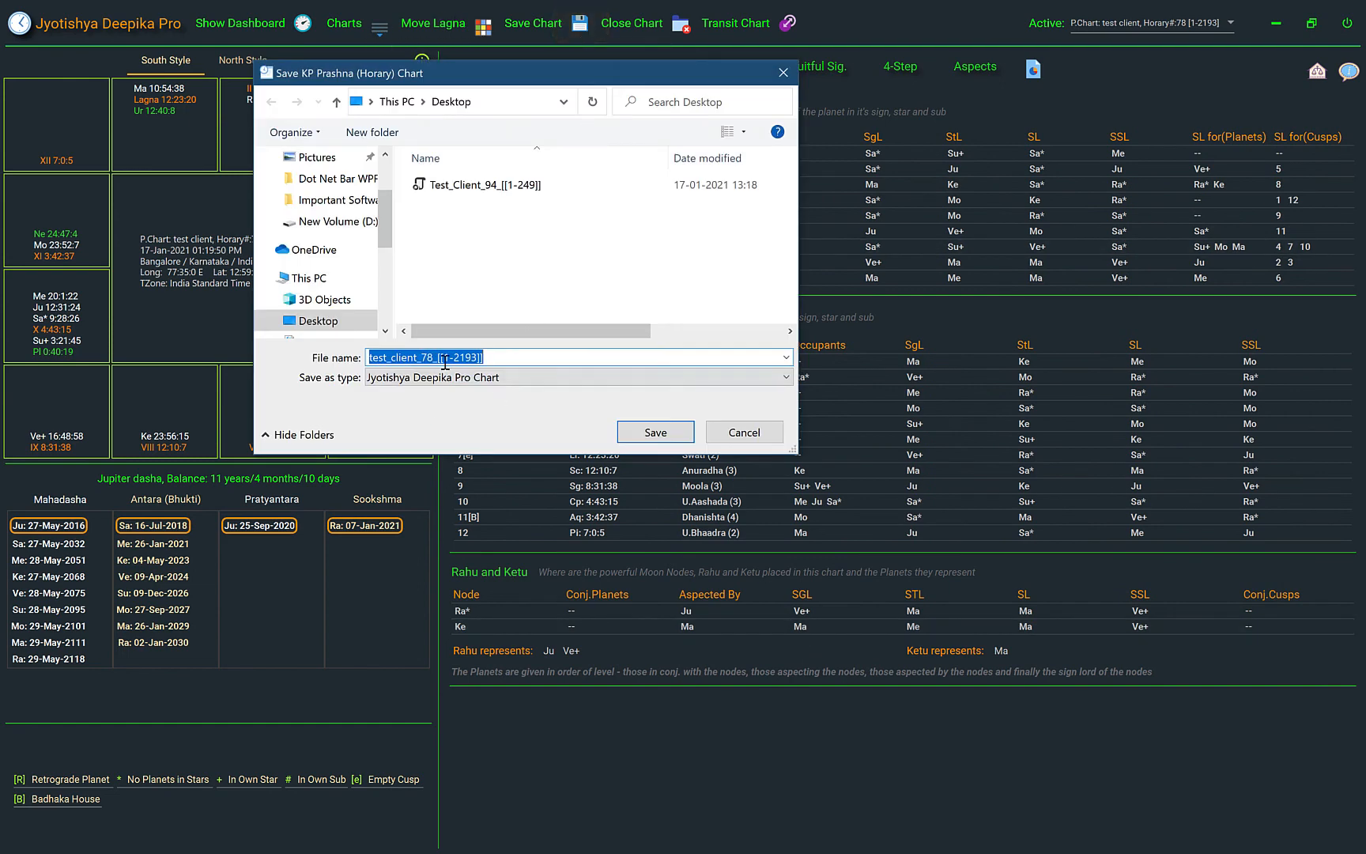
pyautogui.click(493, 356)
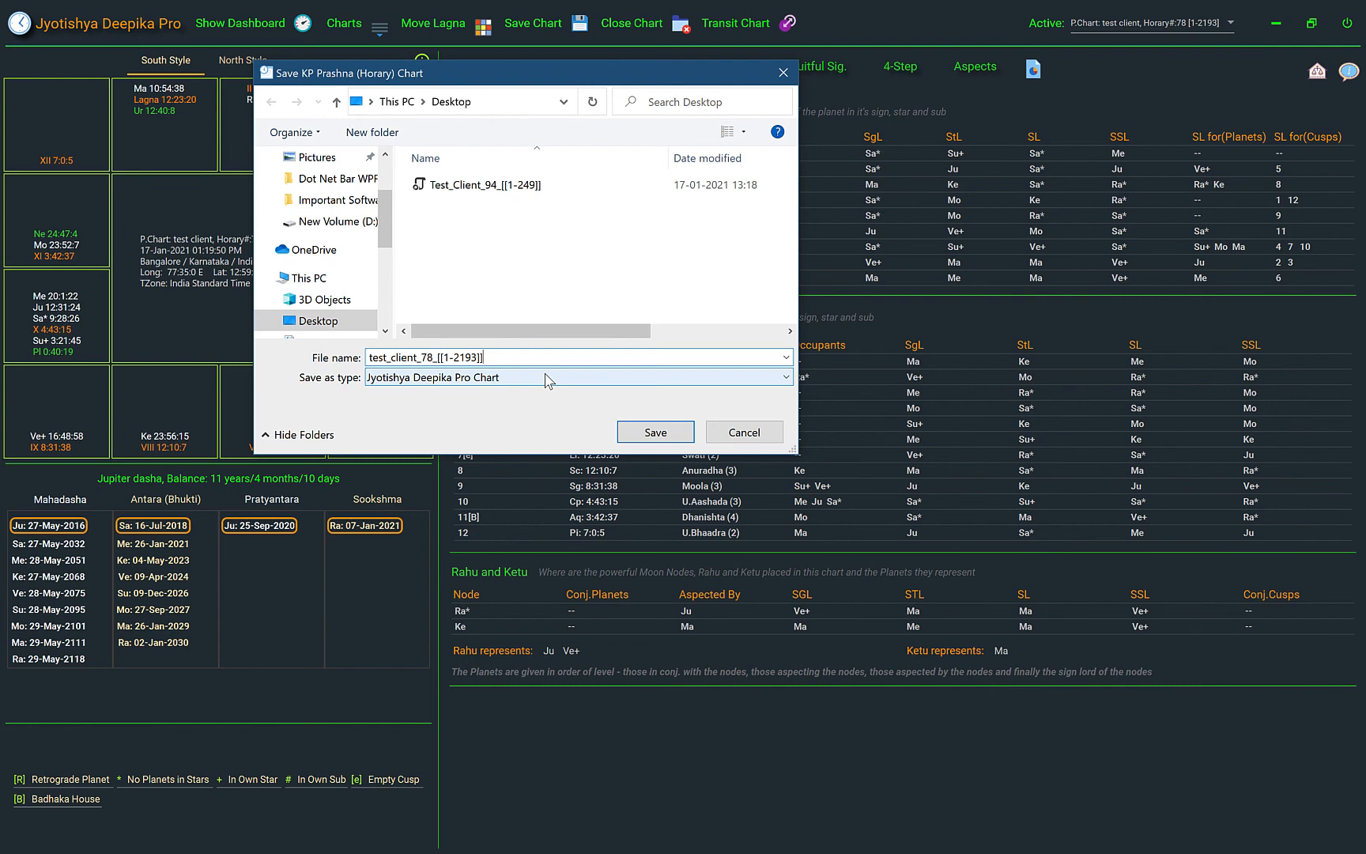
pyautogui.click(726, 433)
# Select the horary number 78 chart among the active charts and close it
pyautogui.click(1180, 25)
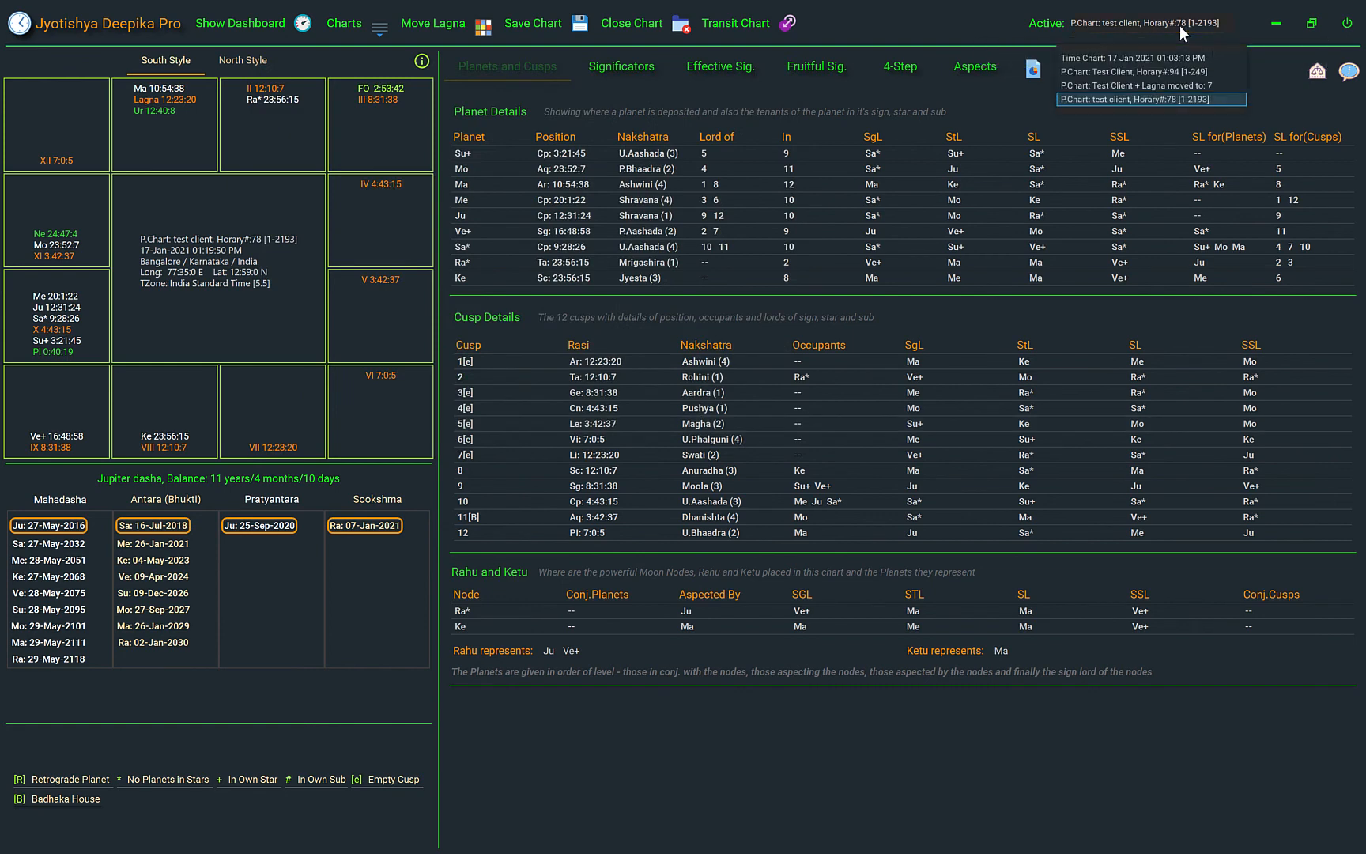
pyautogui.click(1154, 98)
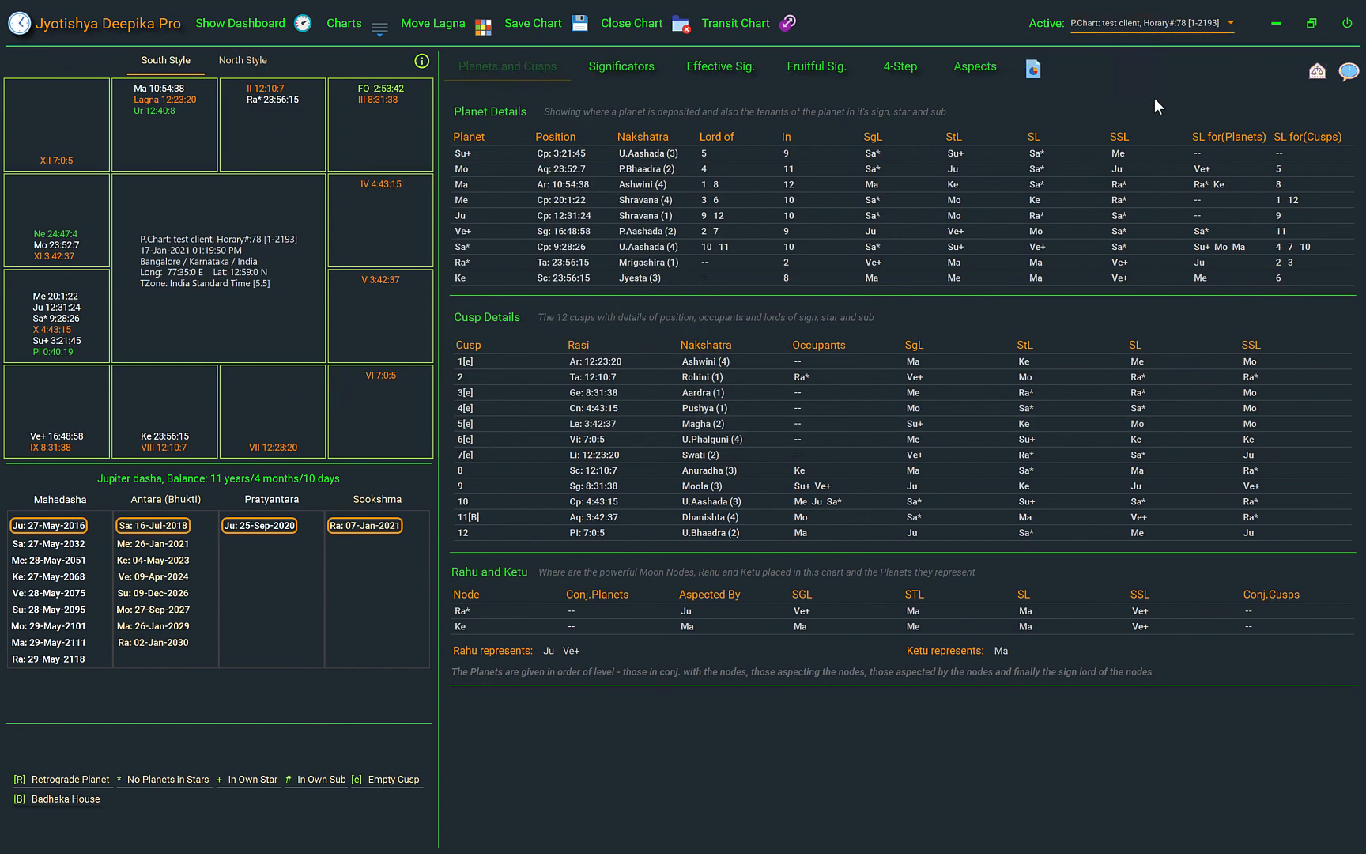
pyautogui.click(678, 30)
pyautogui.click(698, 479)
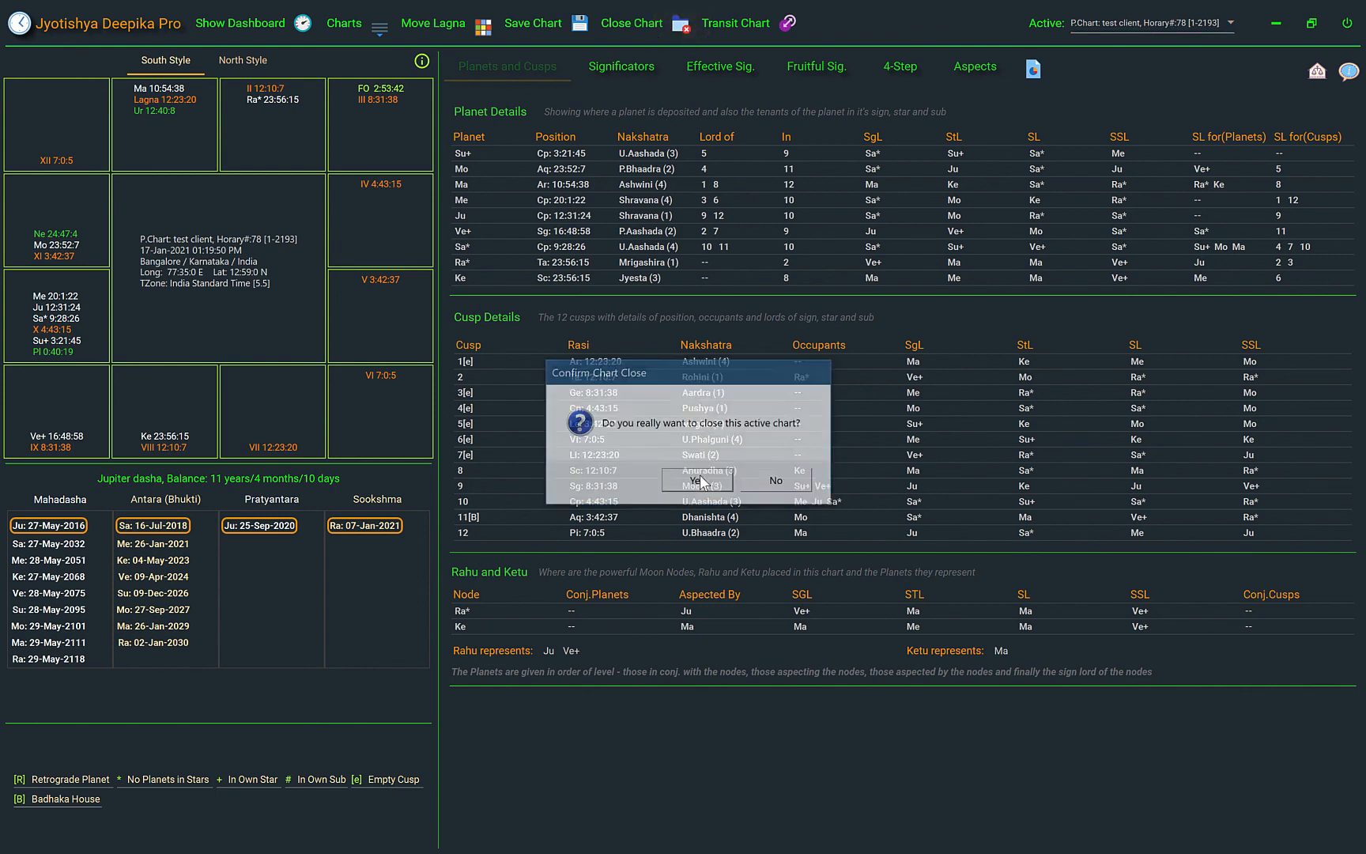
# Try to open the saved chart Test_Client_94_[[1-249]] from the Desktop while it is still among the active charts
pyautogui.click(379, 36)
pyautogui.click(430, 208)
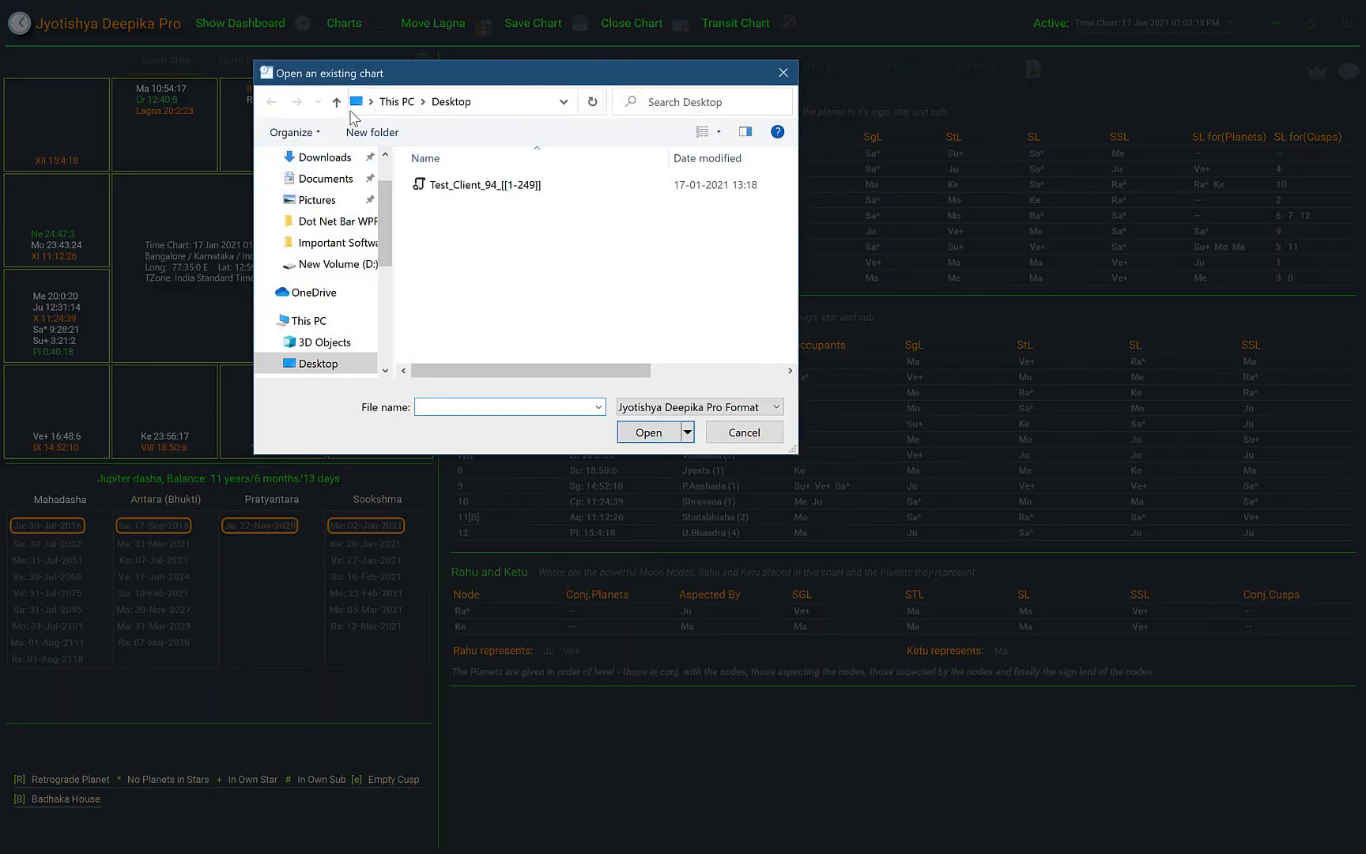
pyautogui.click(462, 185)
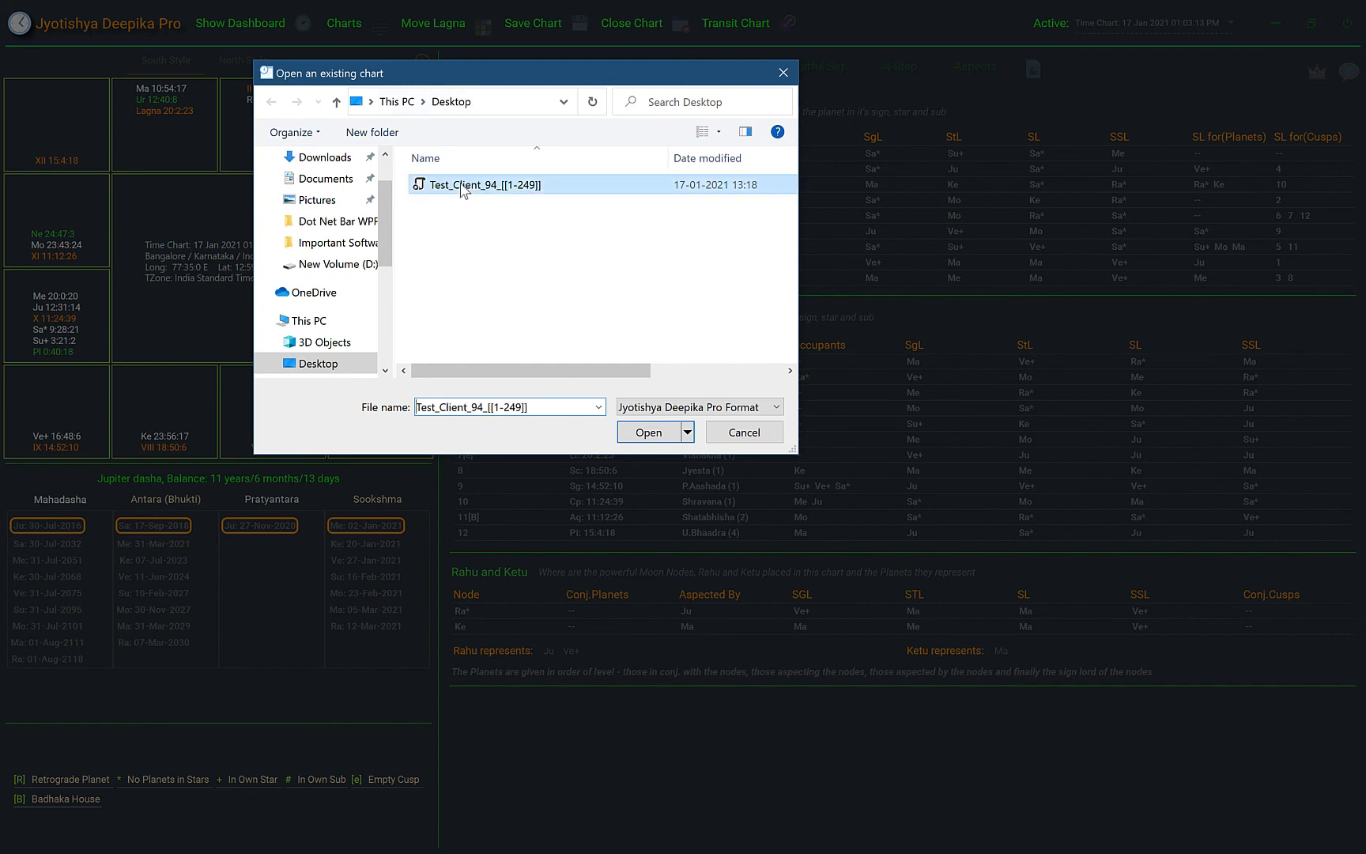
pyautogui.click(651, 434)
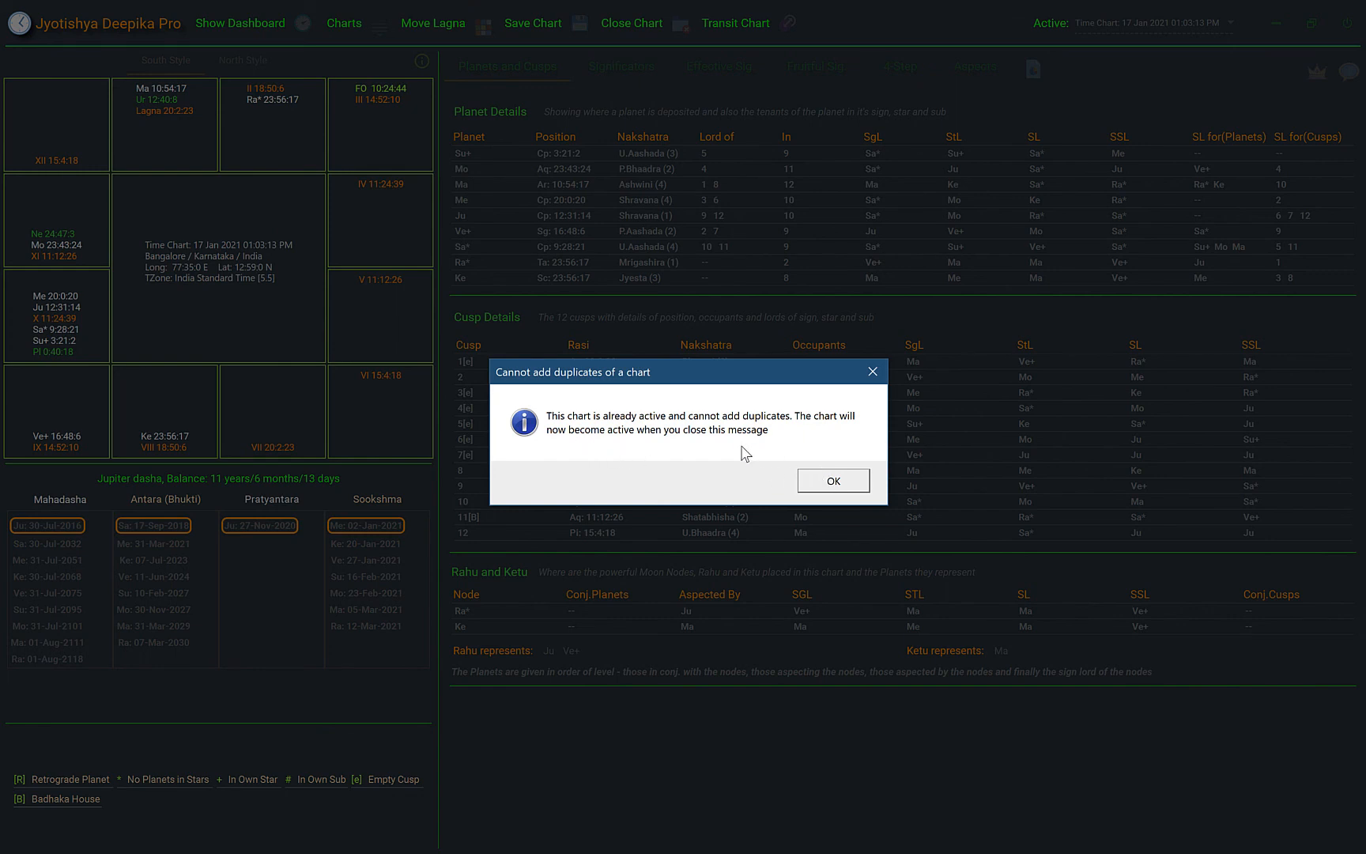
pyautogui.click(836, 481)
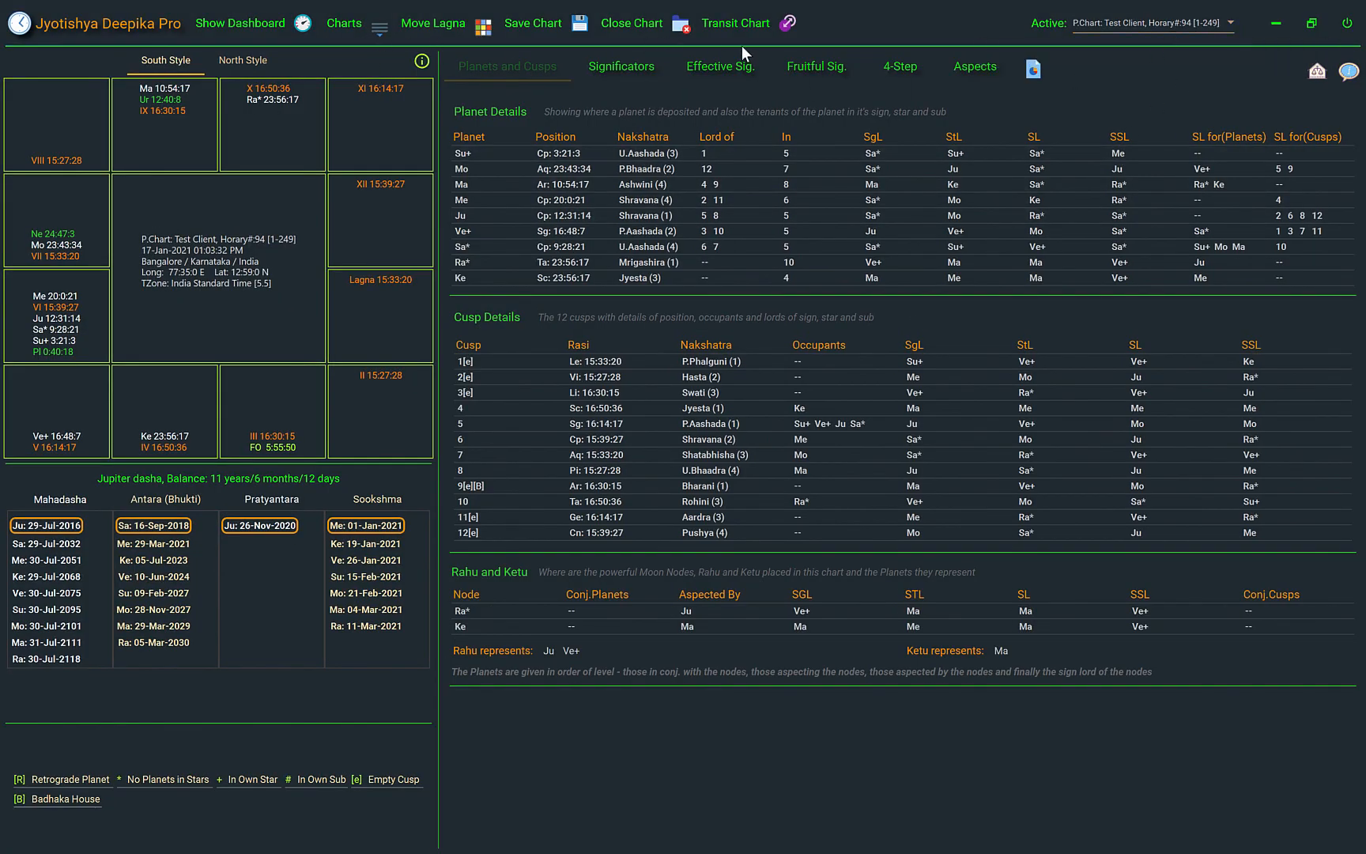
# Close the active horary number 94 chart and reopen it from the Desktop file Test_Client_94_[[1-249]]
pyautogui.click(680, 27)
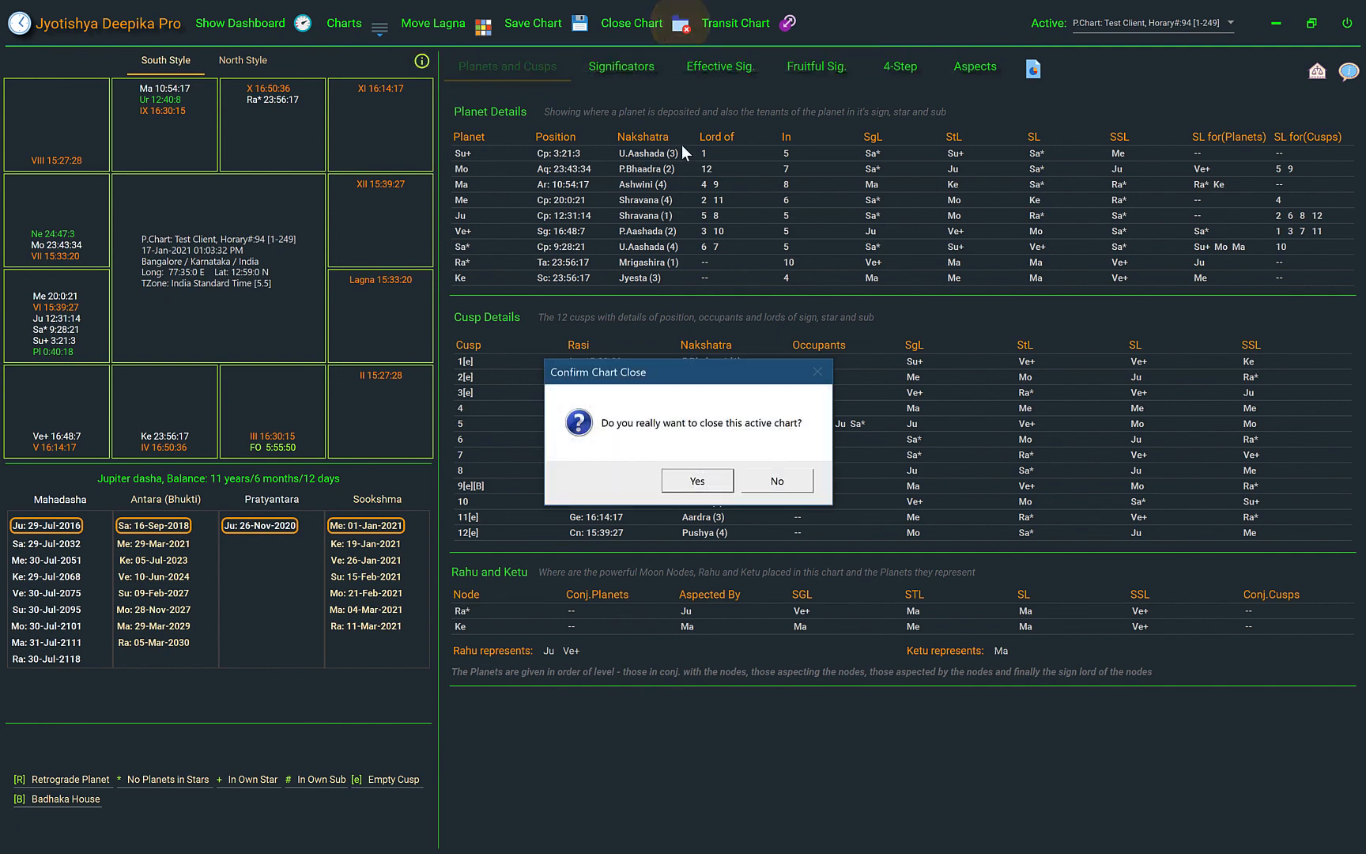
pyautogui.click(695, 484)
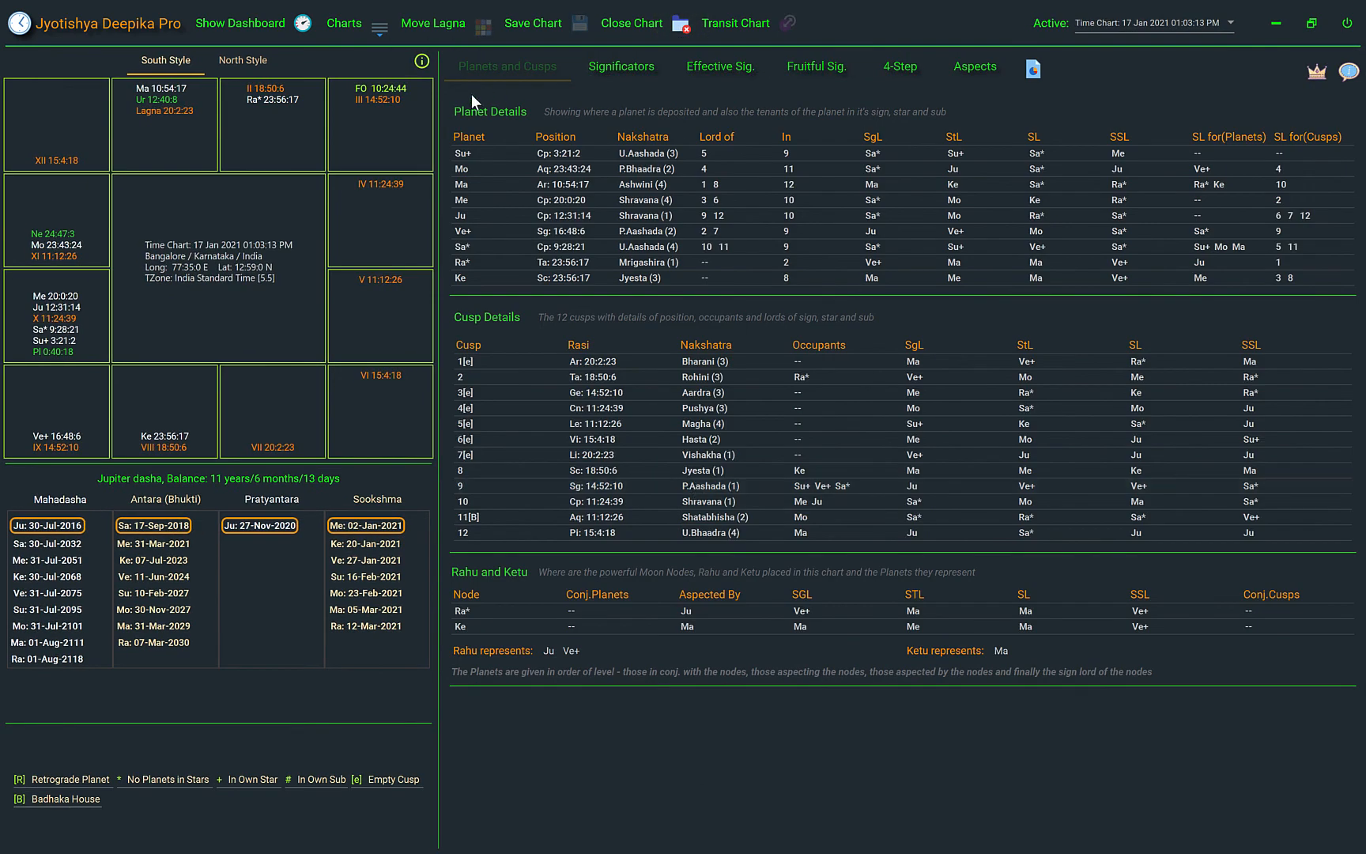
pyautogui.click(381, 35)
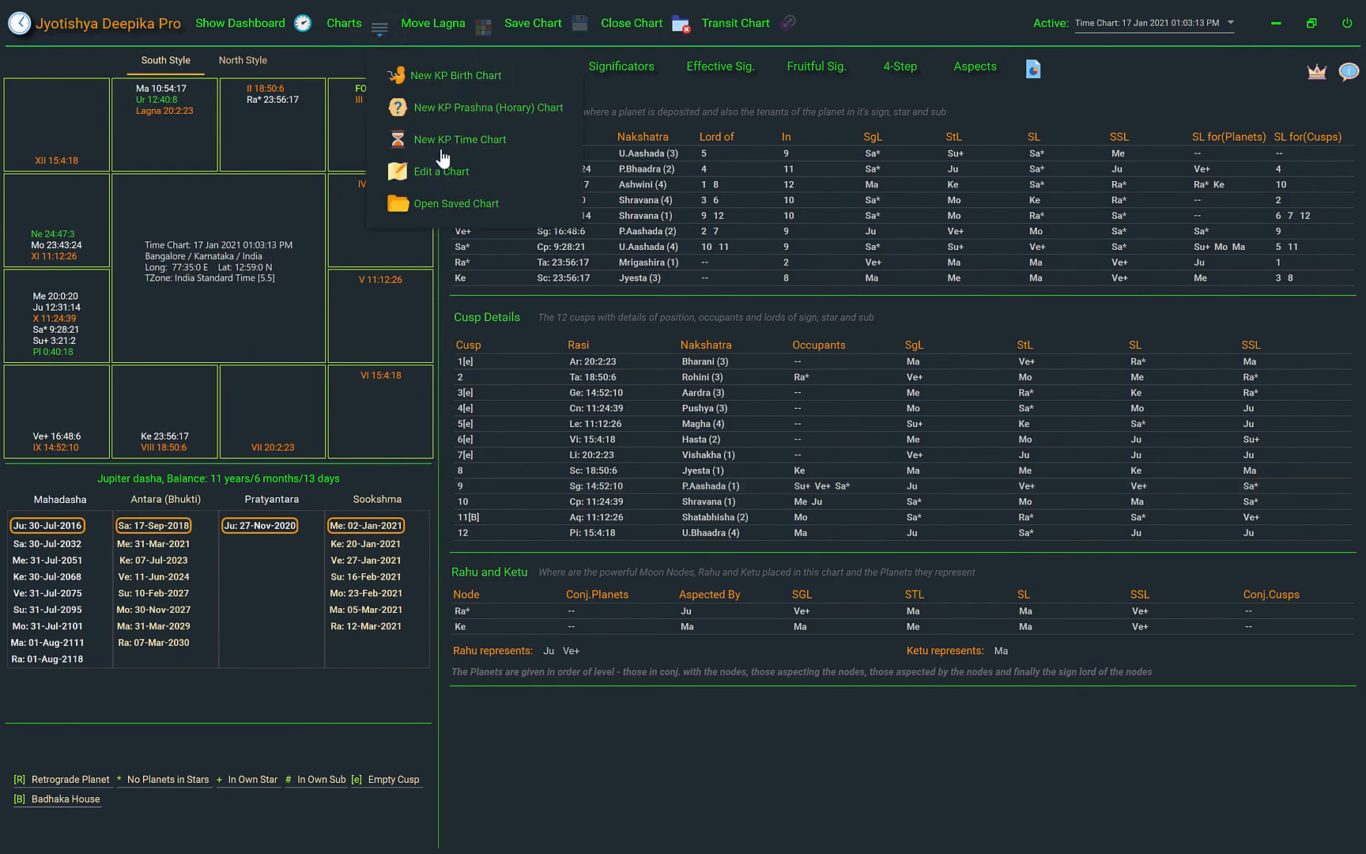
pyautogui.click(440, 204)
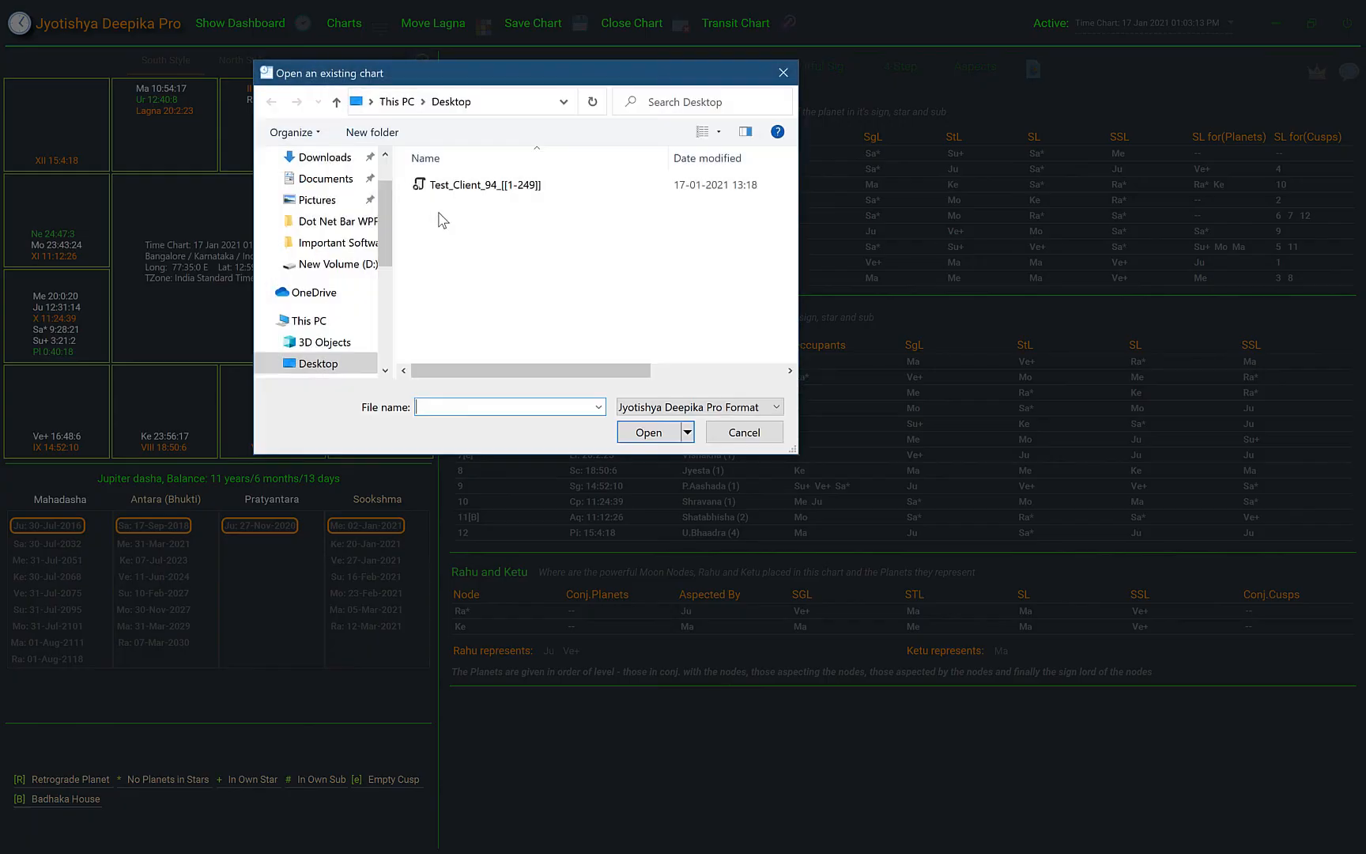
pyautogui.click(440, 194)
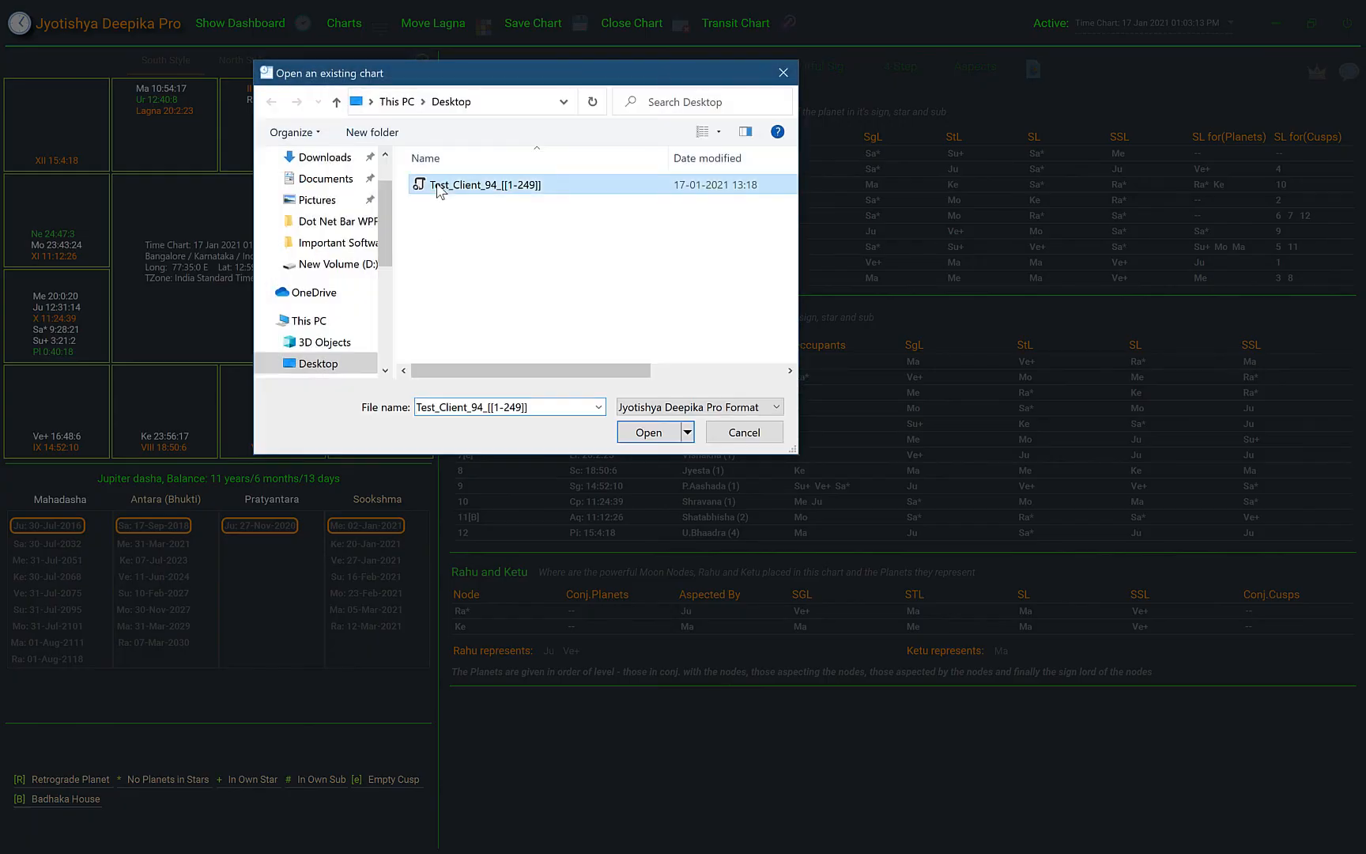
pyautogui.click(660, 437)
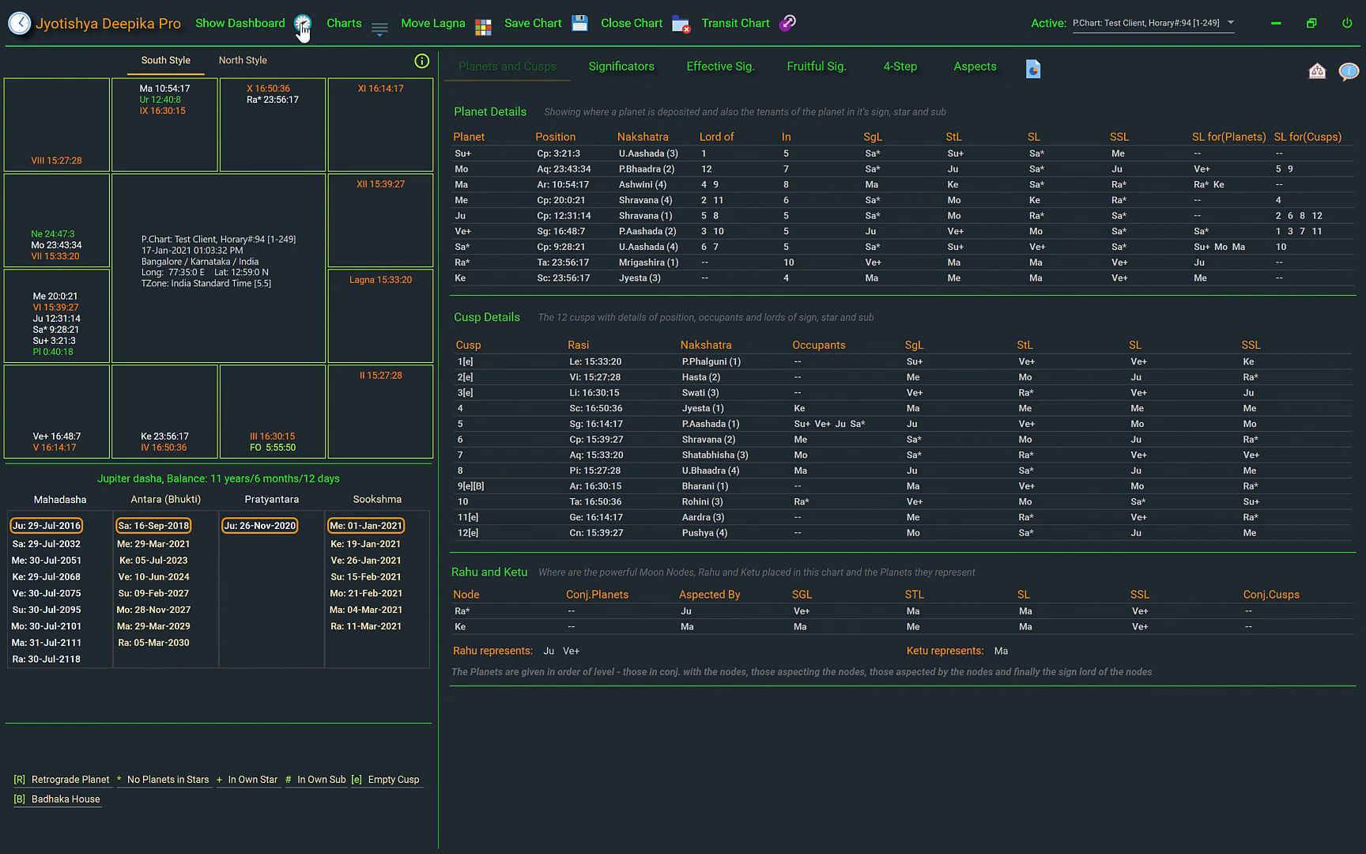
# View the dashboard with its utilities and return to the horary number 94 chart
pyautogui.click(302, 28)
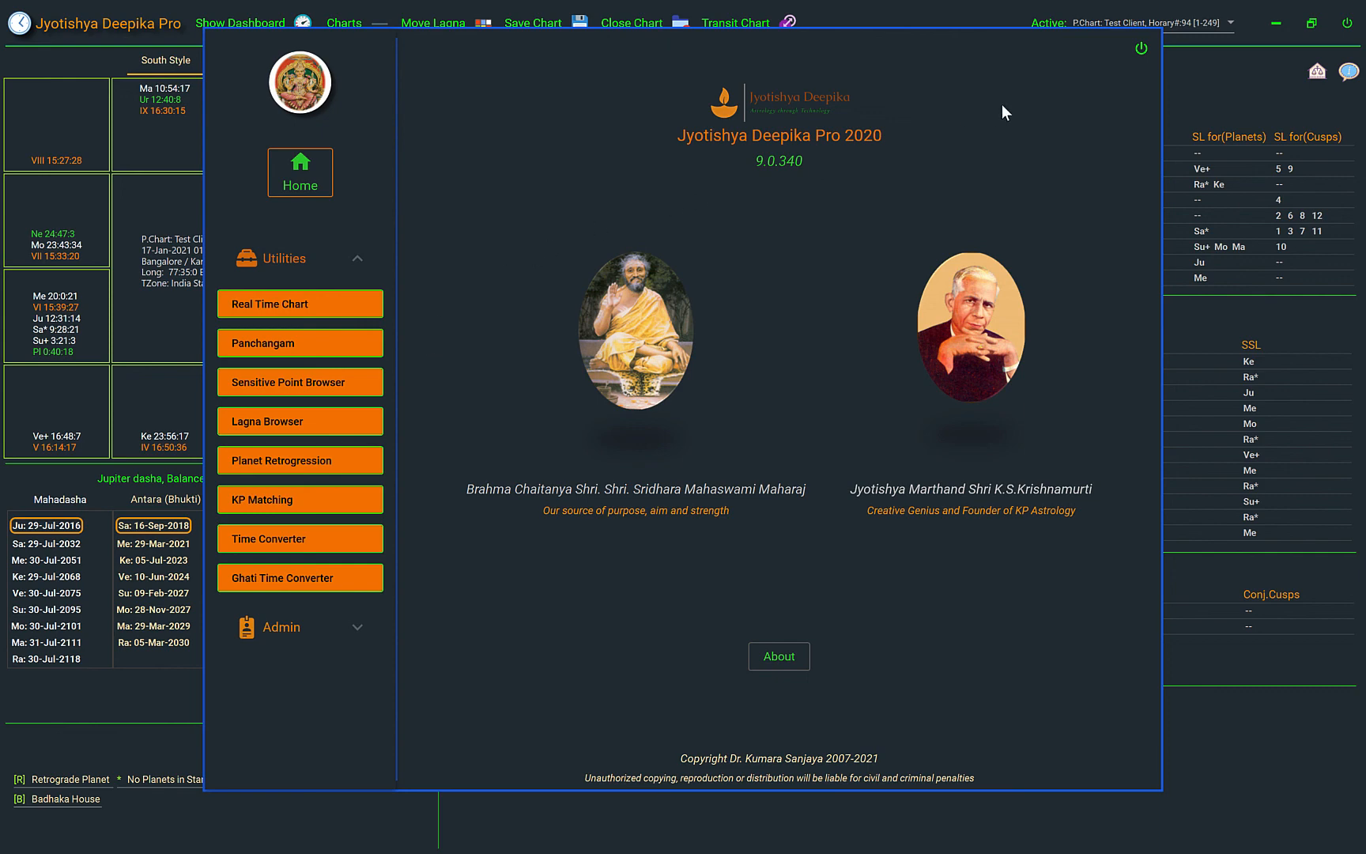
pyautogui.click(1141, 48)
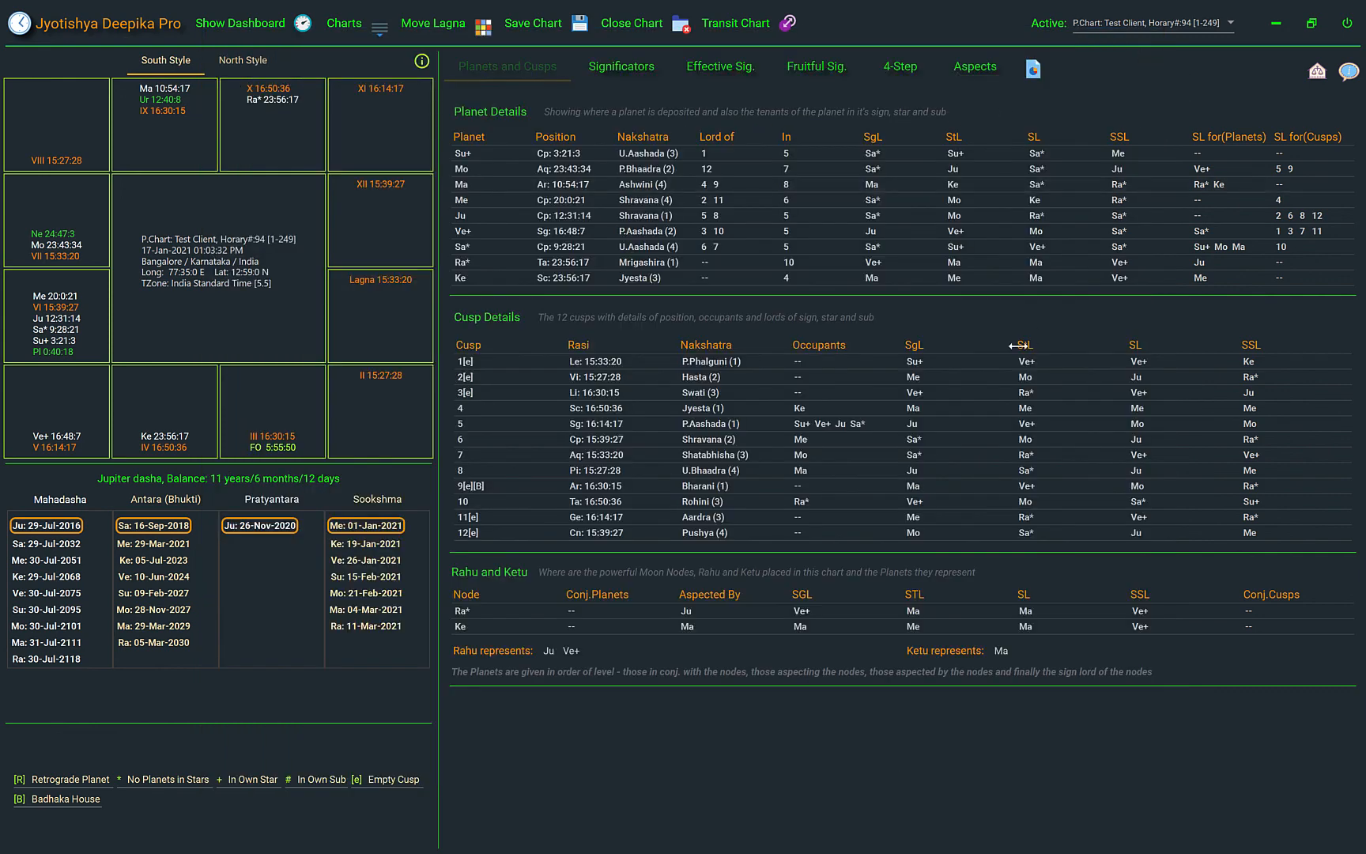